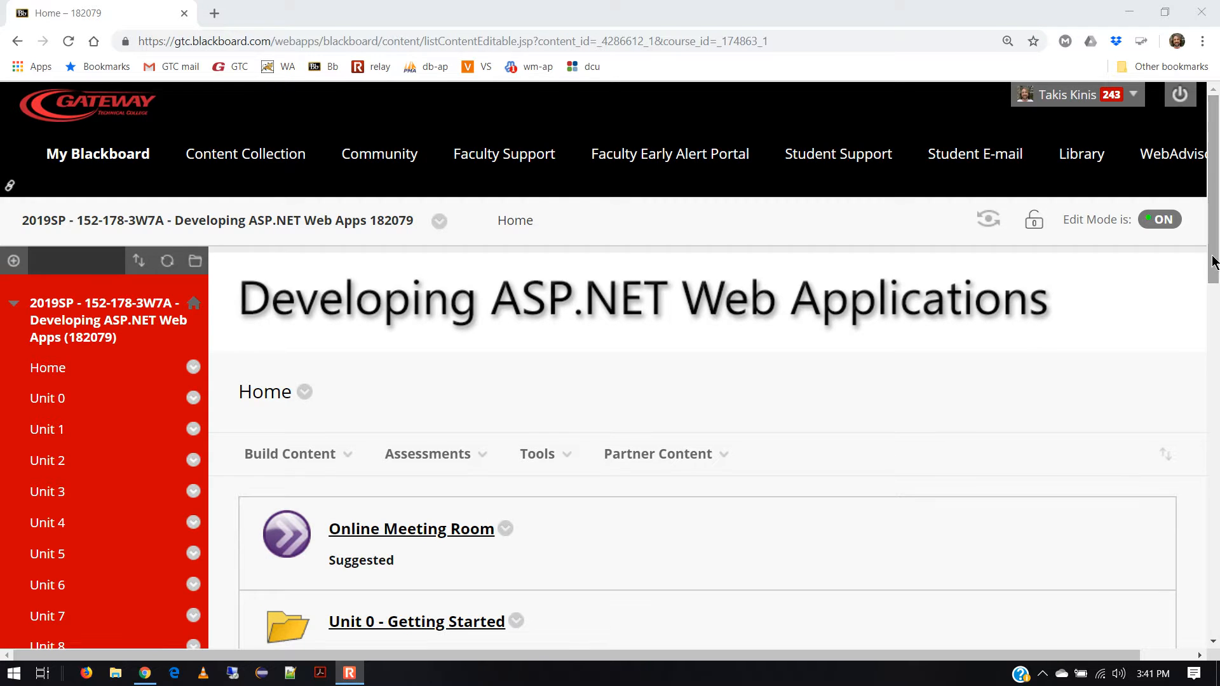
# Open the Unit 1 - Introduction to ASP.NET page and review its videos and required software sections.
pyautogui.scroll(-5, 1180, 299)
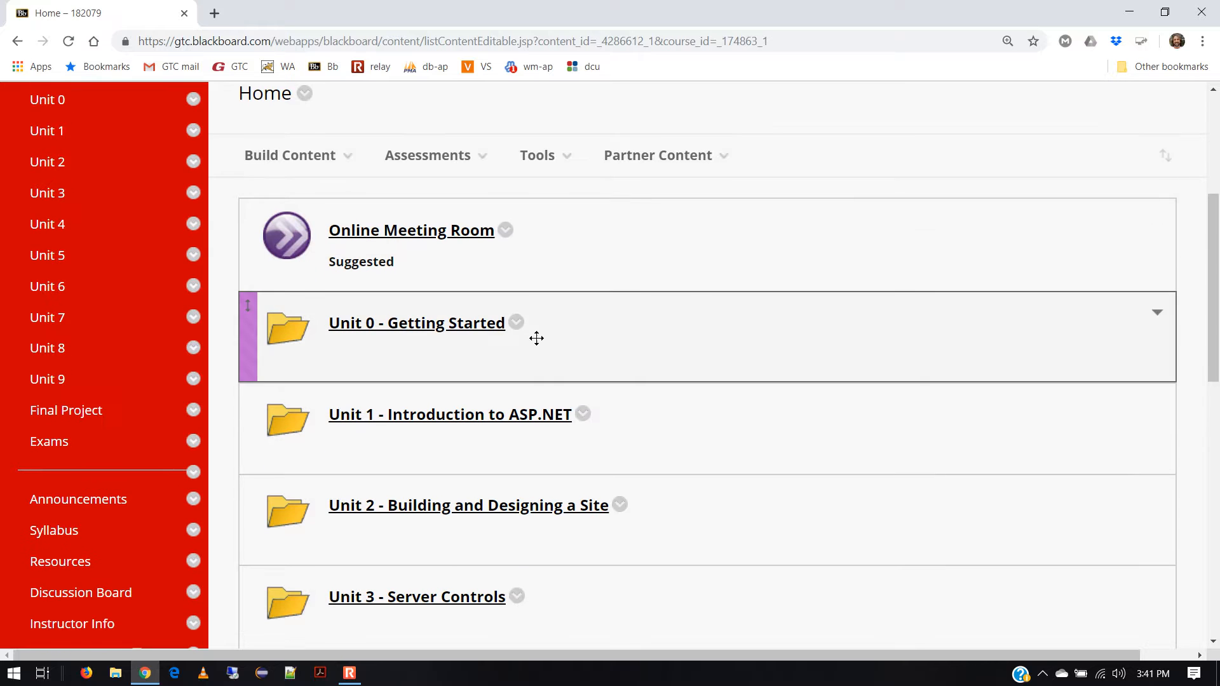
pyautogui.click(471, 415)
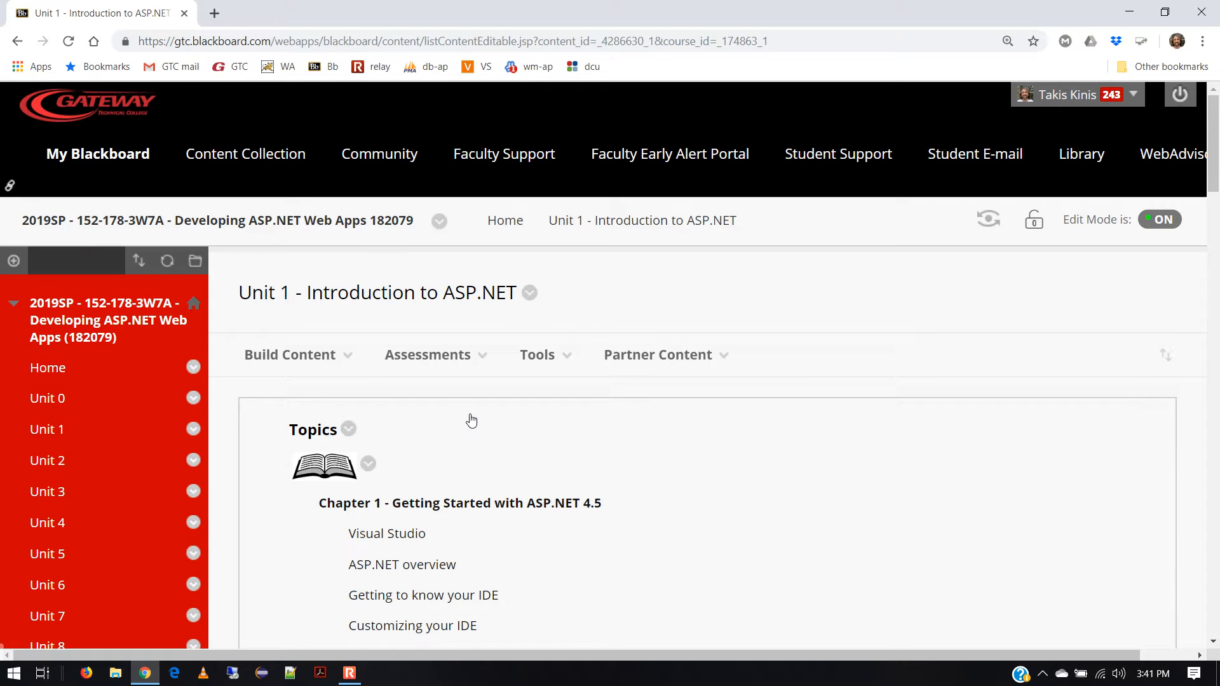
pyautogui.scroll(-20, 977, 438)
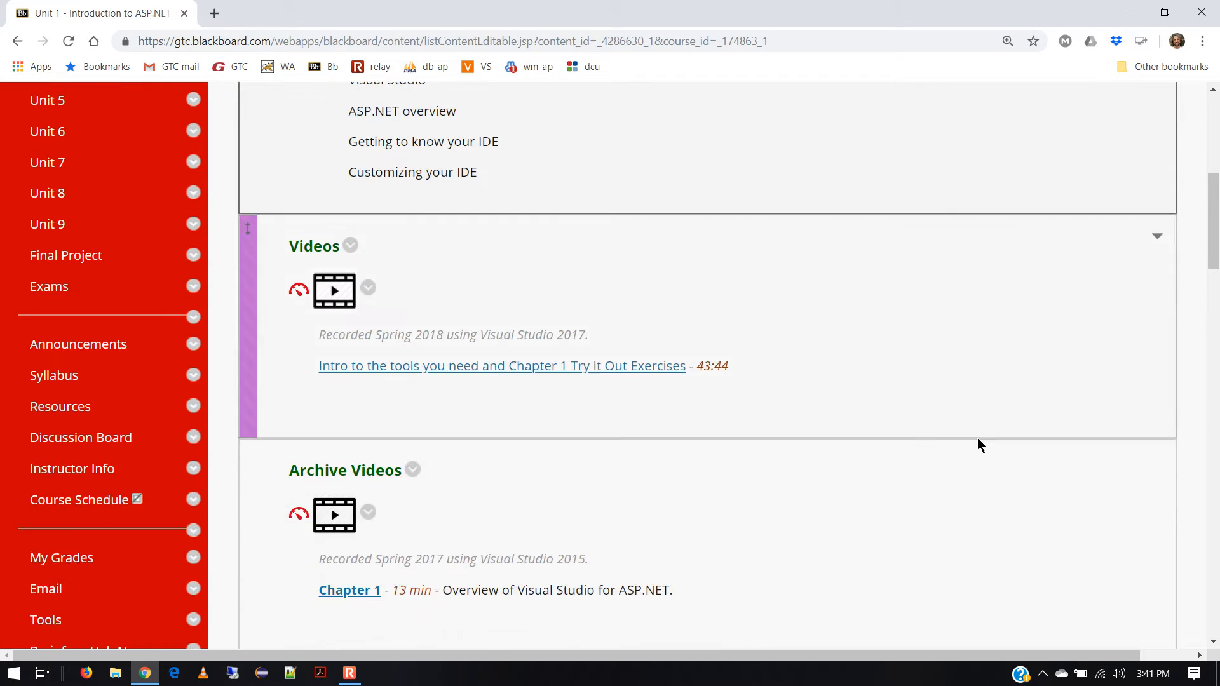
pyautogui.scroll(-3, 979, 426)
pyautogui.scroll(5, 978, 425)
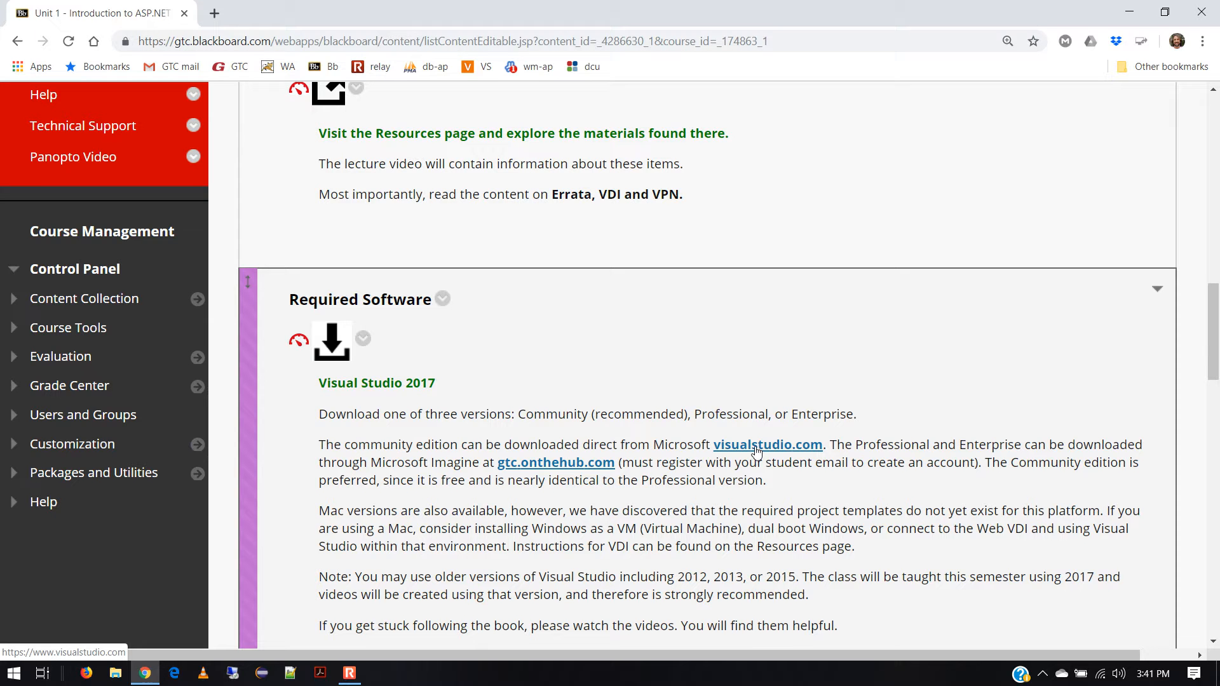
pyautogui.scroll(13, 755, 450)
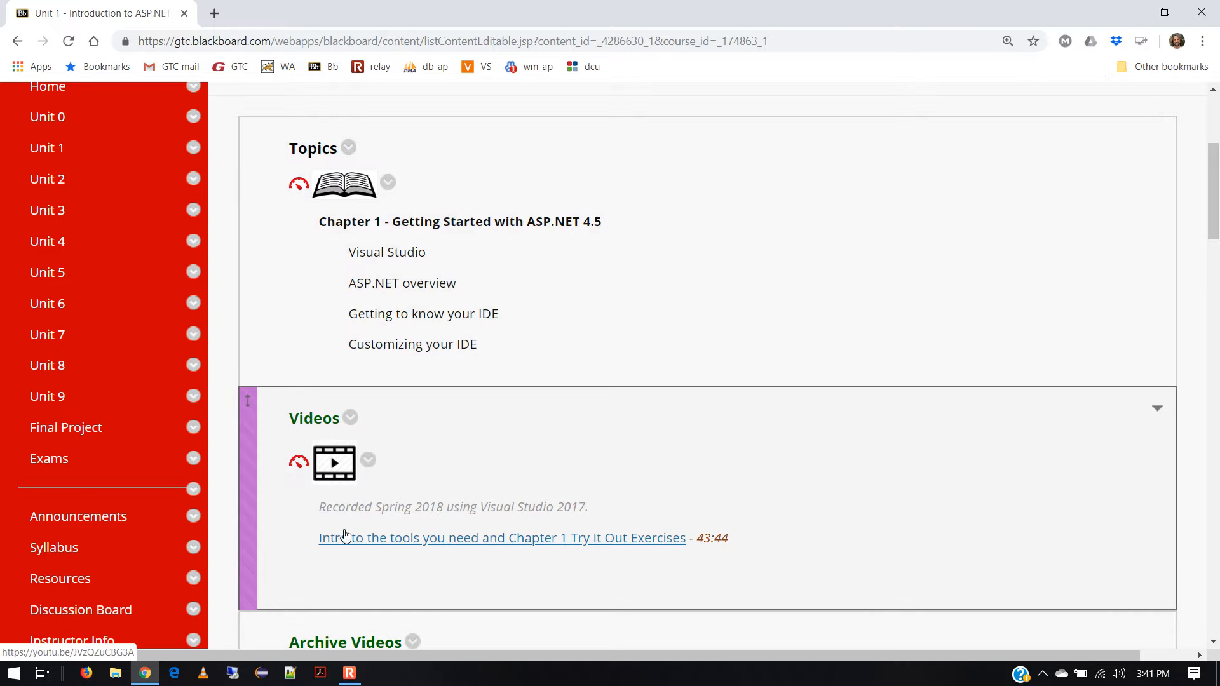
pyautogui.moveTo(318, 507); pyautogui.dragTo(703, 505)
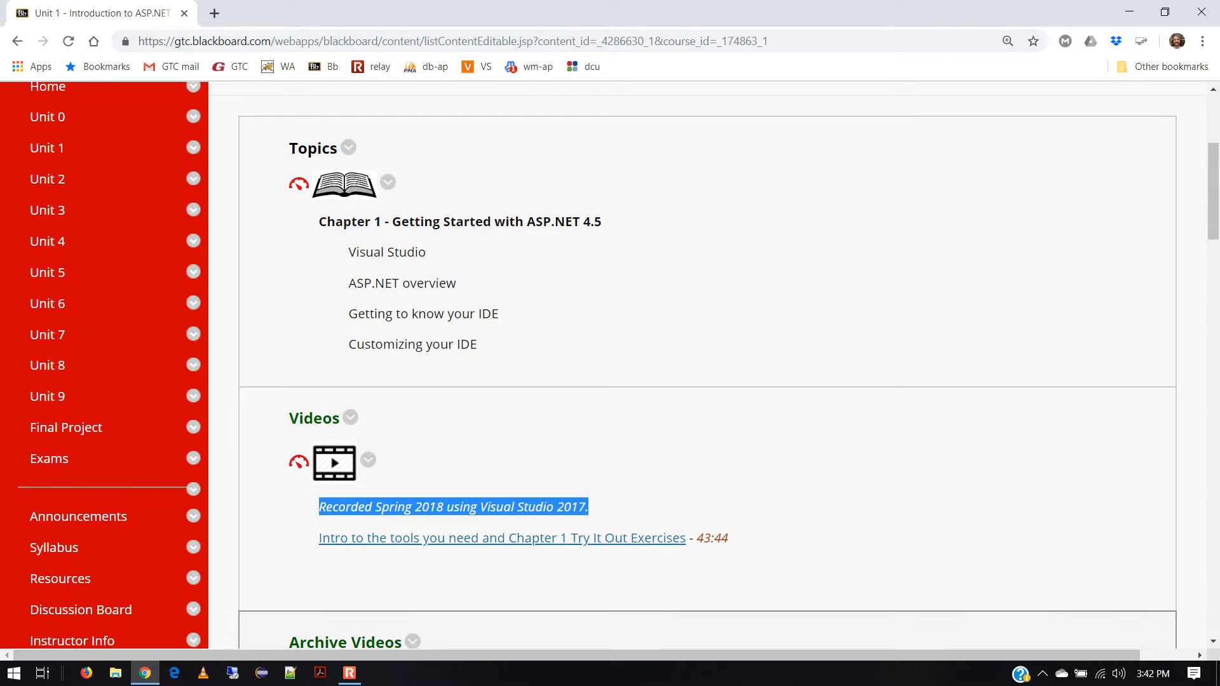
# Open the visualstudio.com download link in the Required Software section.
pyautogui.scroll(-10, 1192, 558)
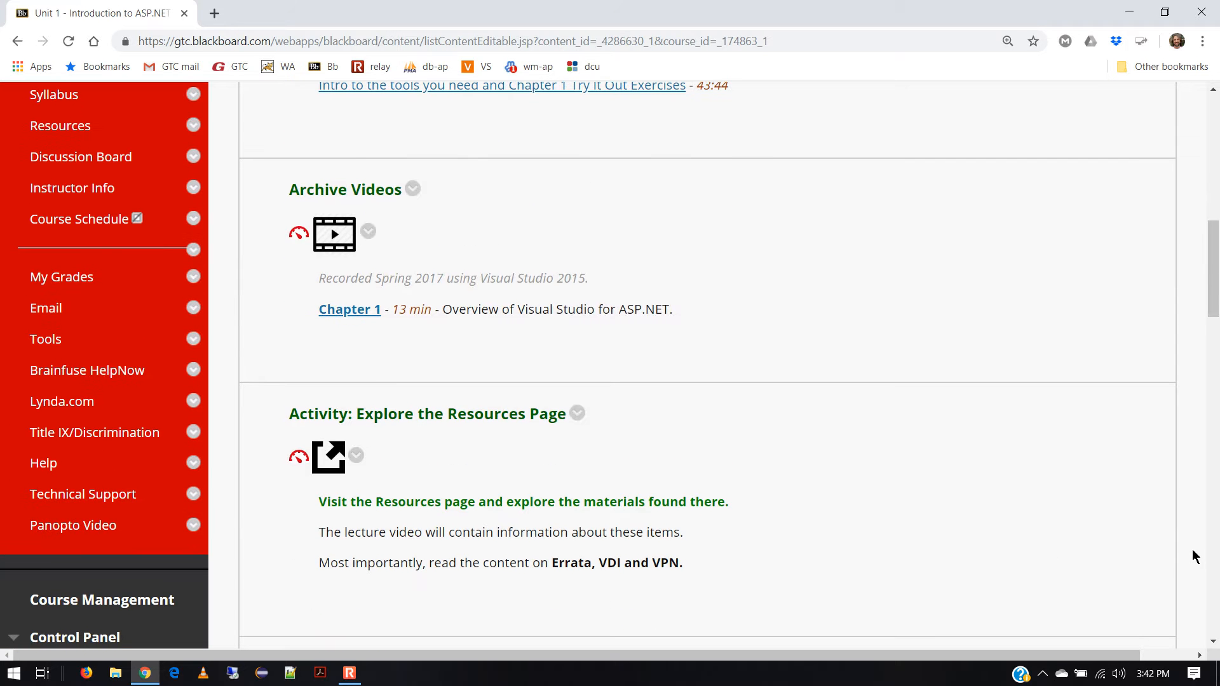
pyautogui.scroll(-2, 1193, 558)
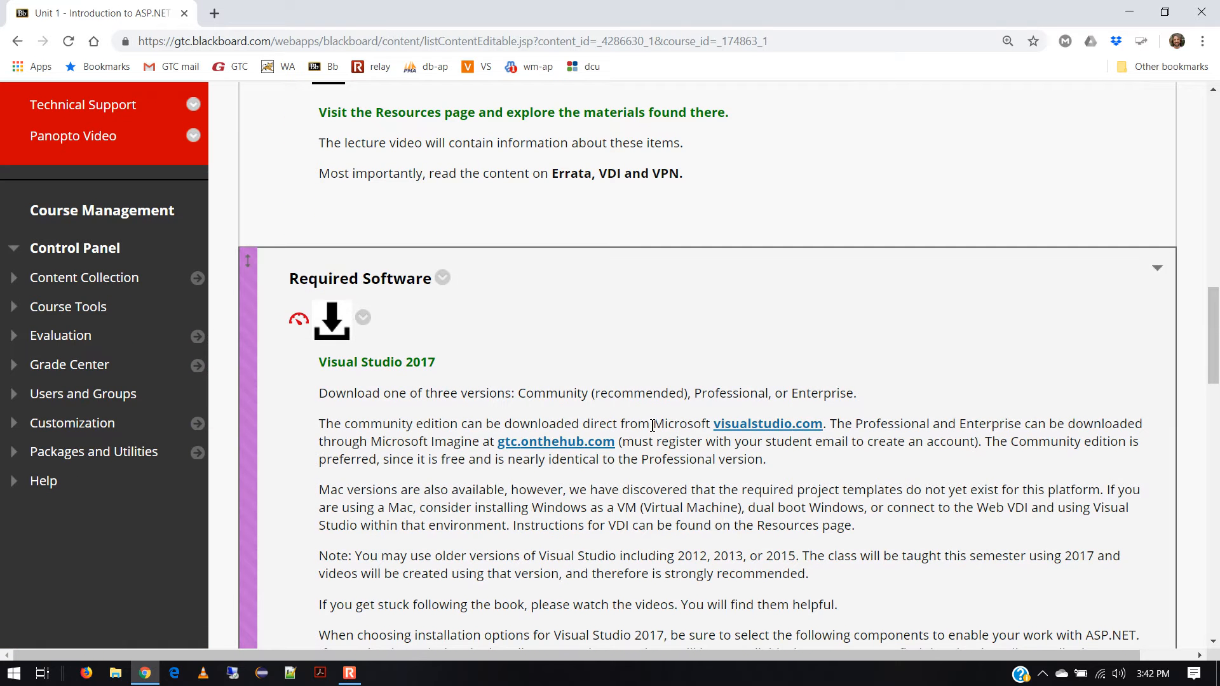
pyautogui.click(754, 431)
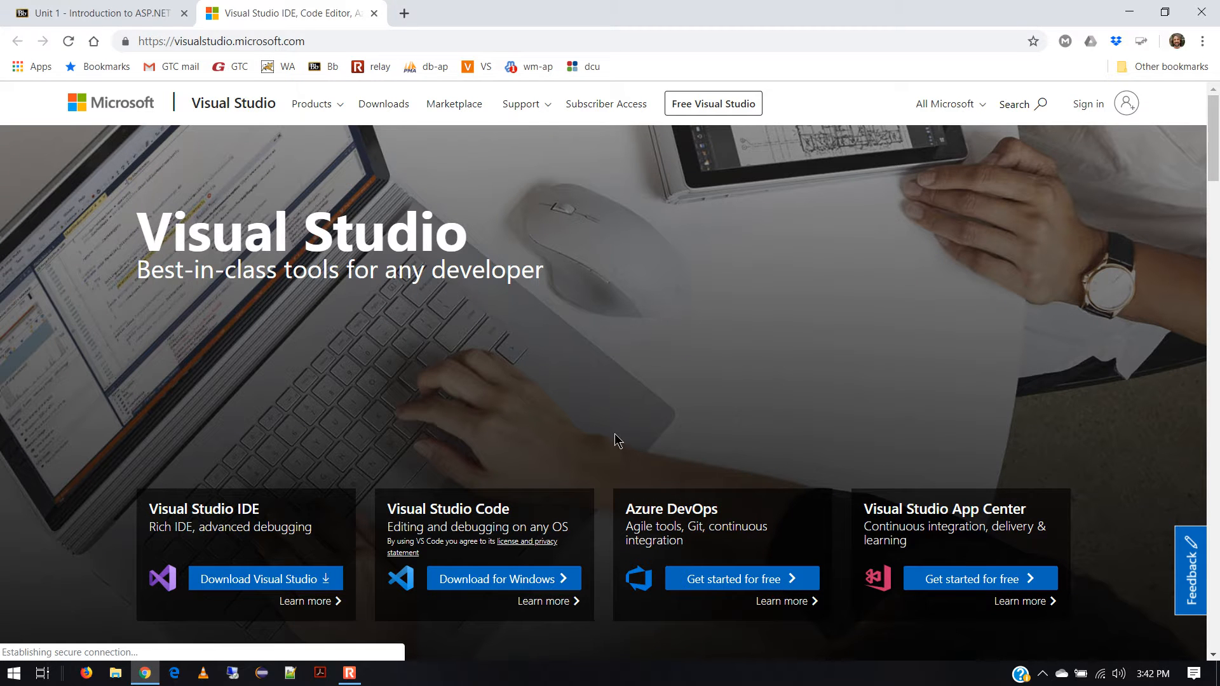
# Download the Visual Studio Community installer, run it and continue past the privacy and license notice.
pyautogui.moveTo(243, 581)
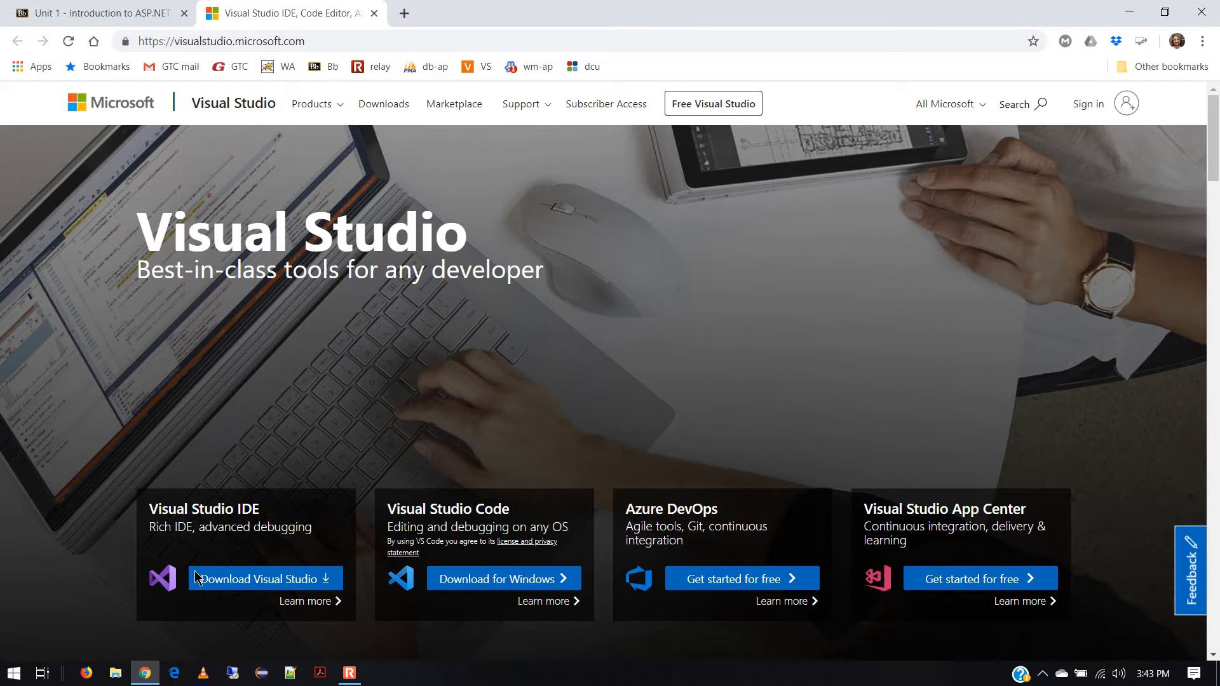
pyautogui.moveTo(194, 581)
pyautogui.click(284, 580)
pyautogui.click(279, 605)
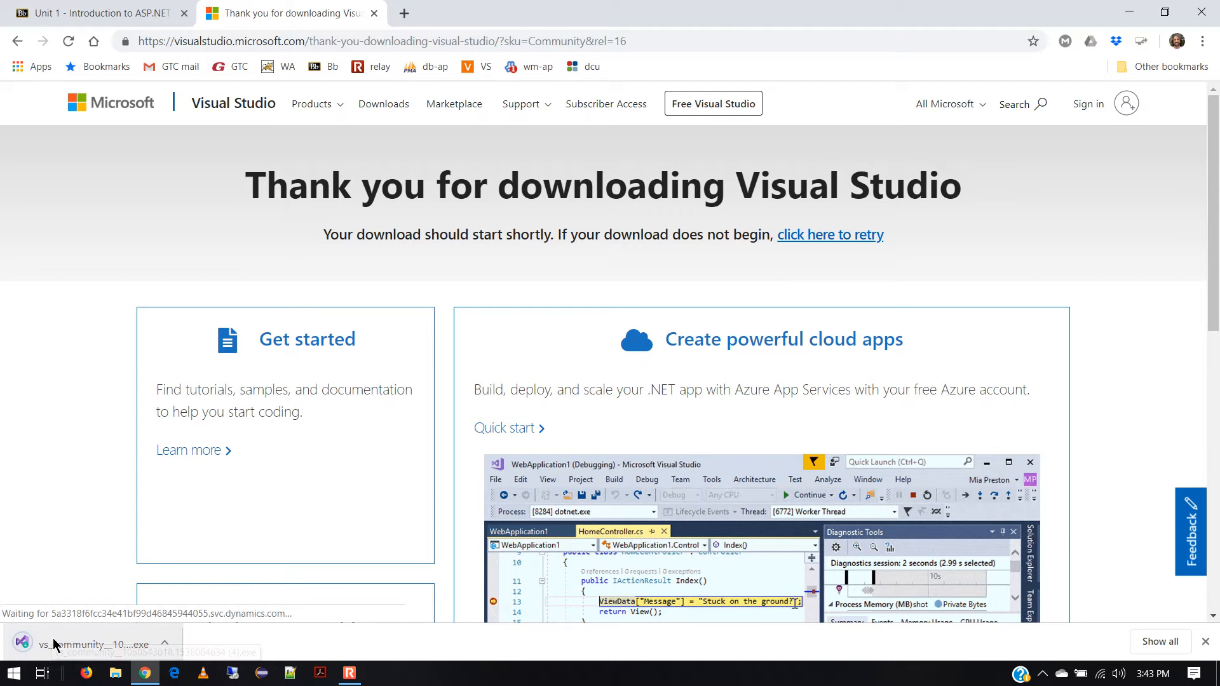
pyautogui.click(53, 644)
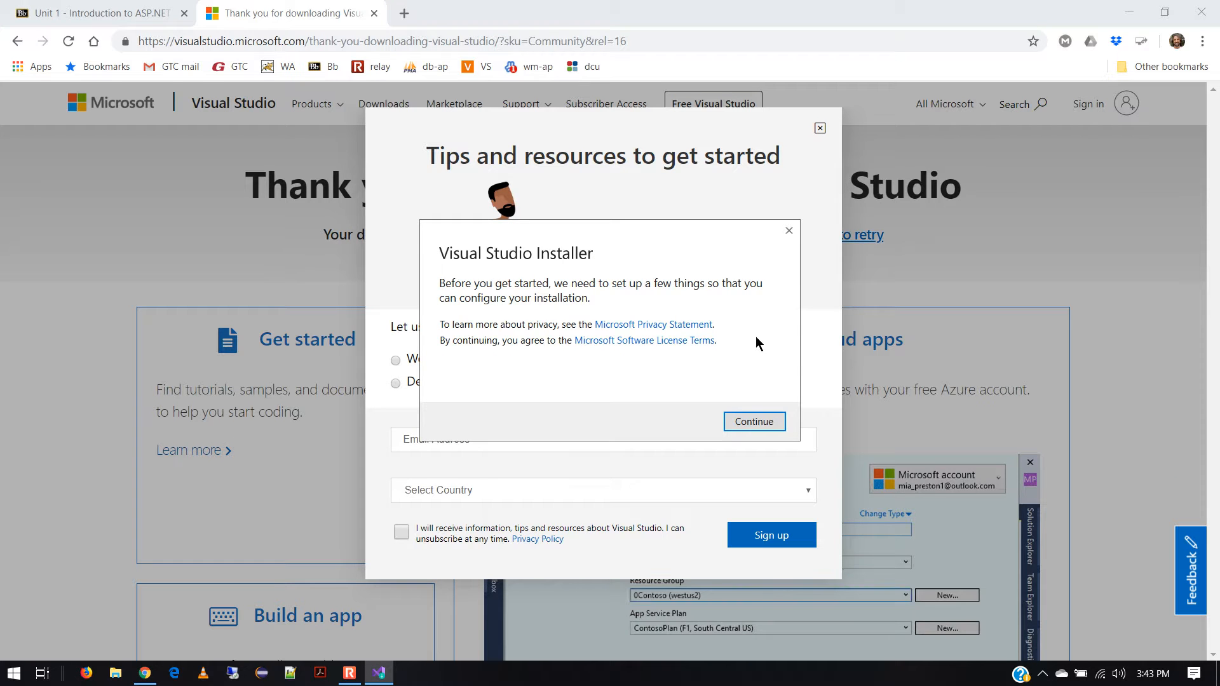
pyautogui.click(751, 424)
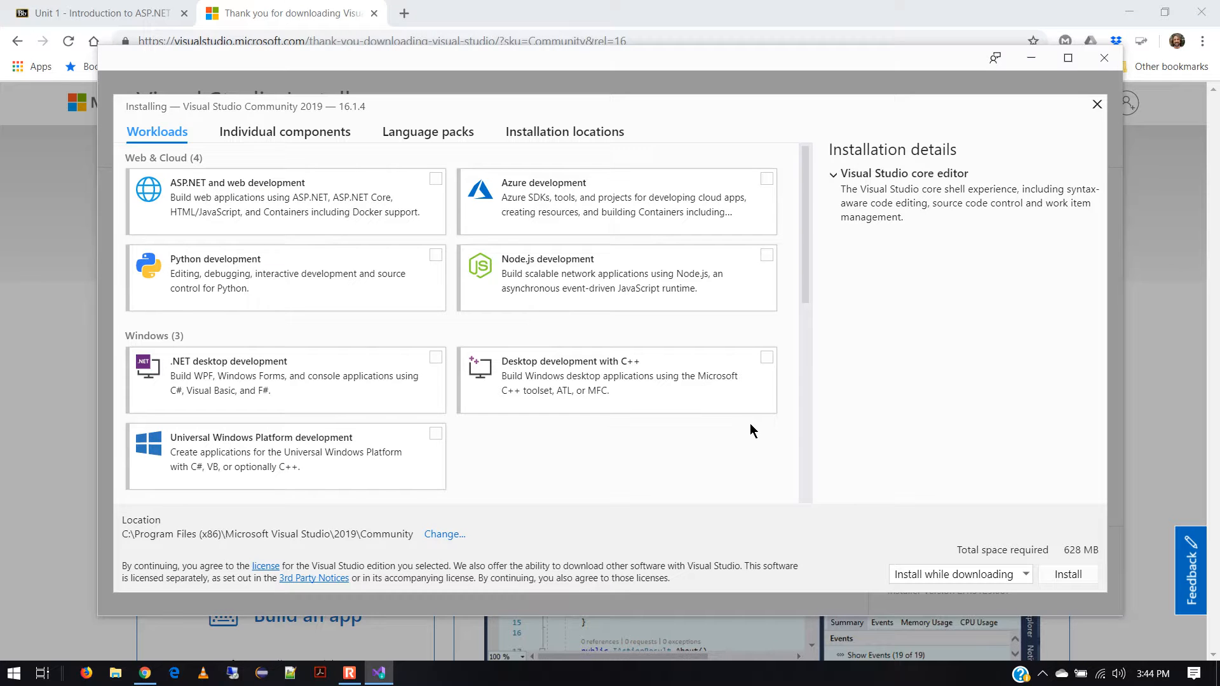
# Return to the Unit 1 course page and examine the recommended Visual Studio installation components.
pyautogui.moveTo(806, 296); pyautogui.dragTo(800, 212)
pyautogui.click(288, 18)
pyautogui.click(56, 11)
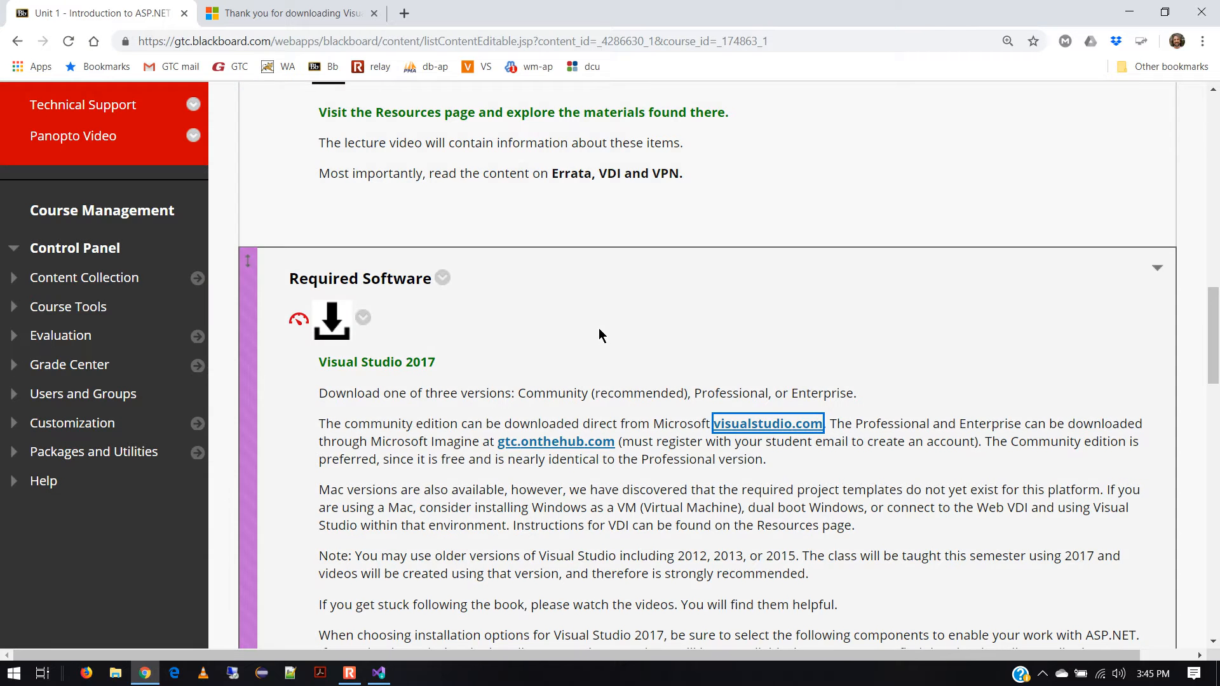
pyautogui.scroll(-7, 599, 329)
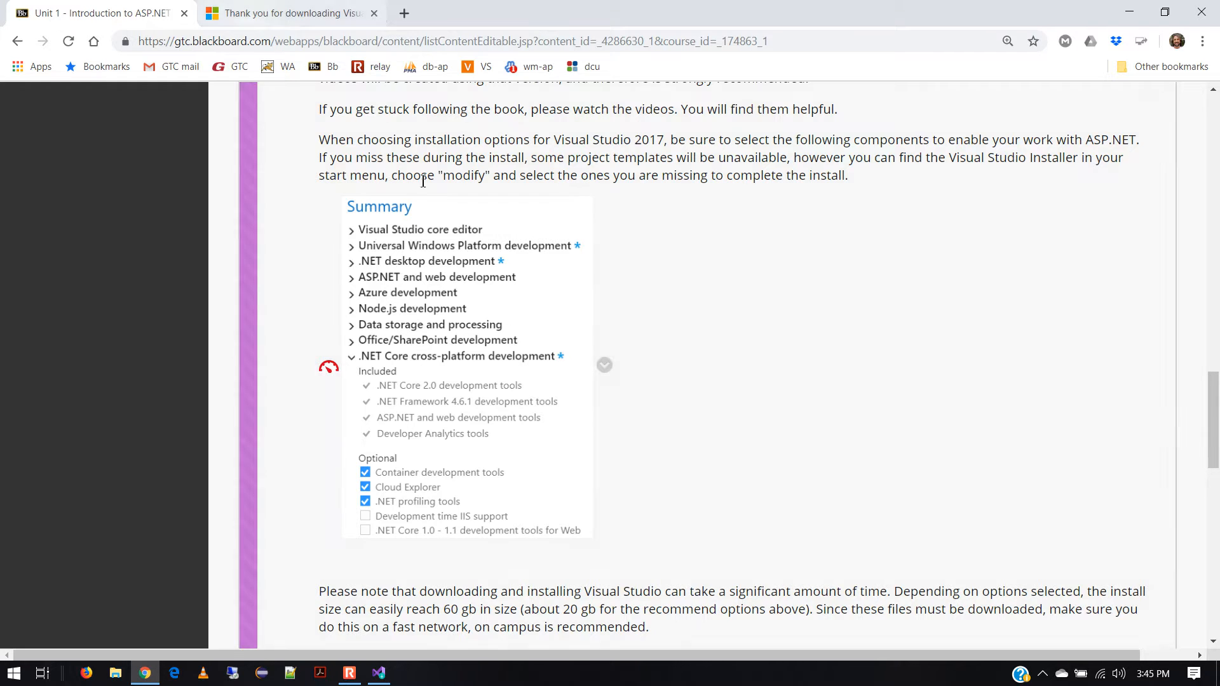
pyautogui.scroll(1, 771, 302)
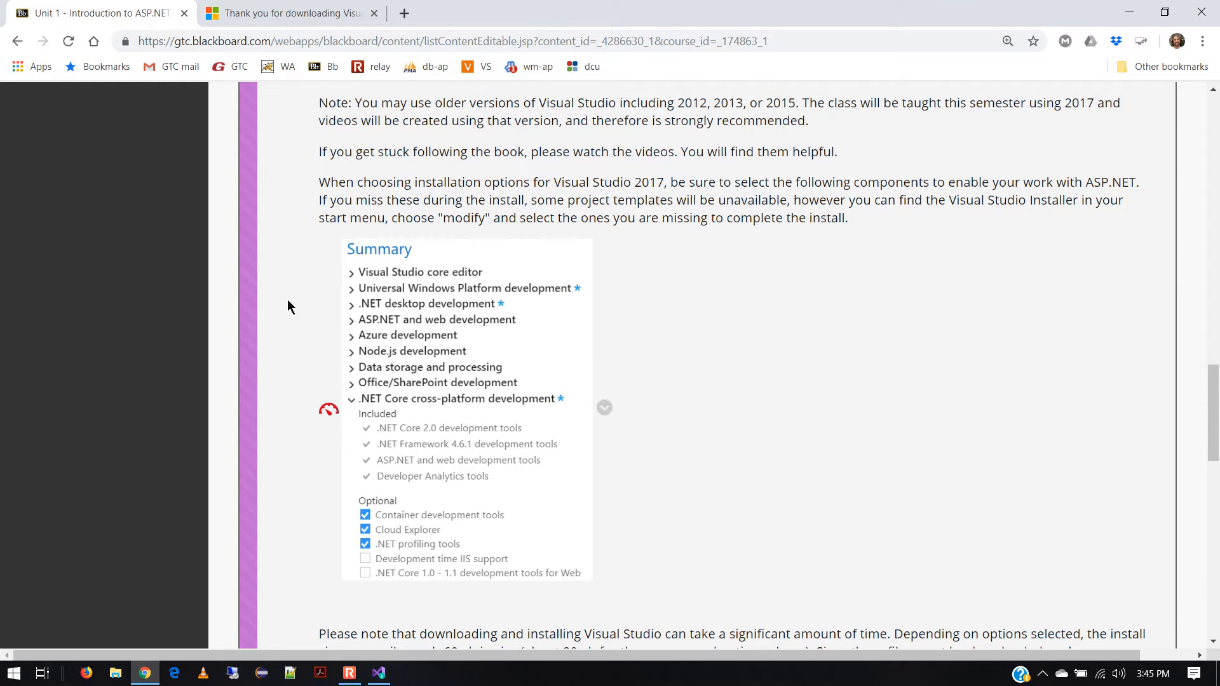
# Hide the course menu and bring the installation components summary back into view.
pyautogui.scroll(20, 242, 336)
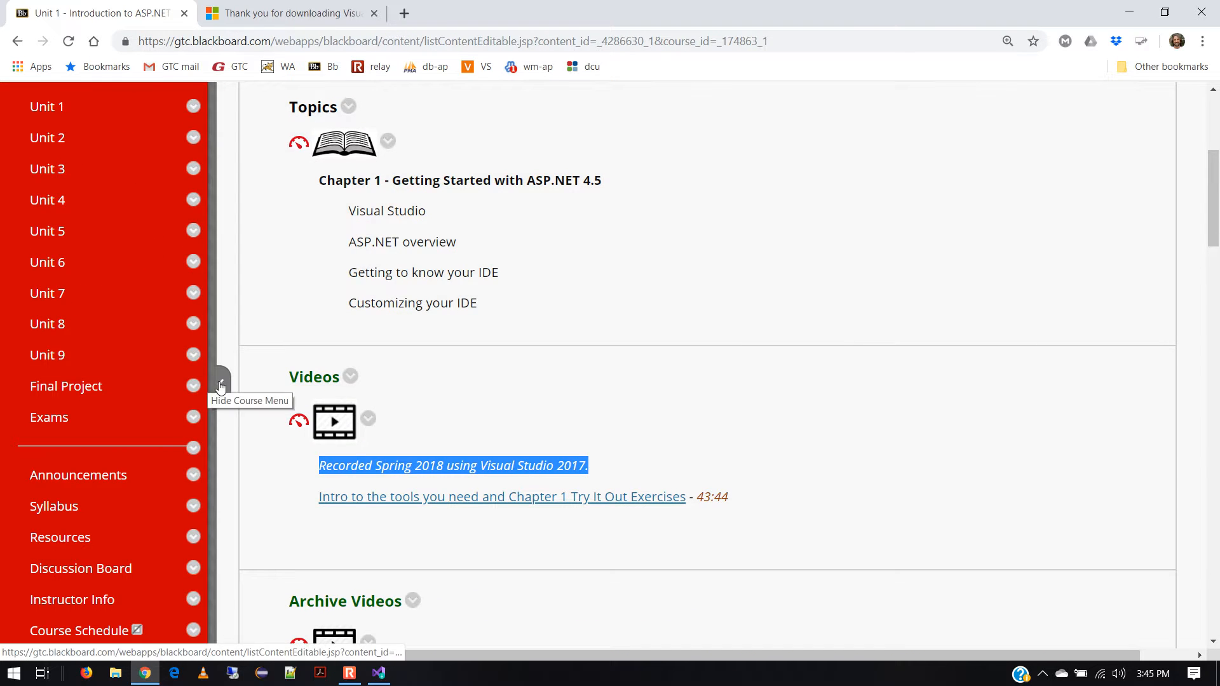
pyautogui.click(220, 381)
pyautogui.scroll(-15, 820, 413)
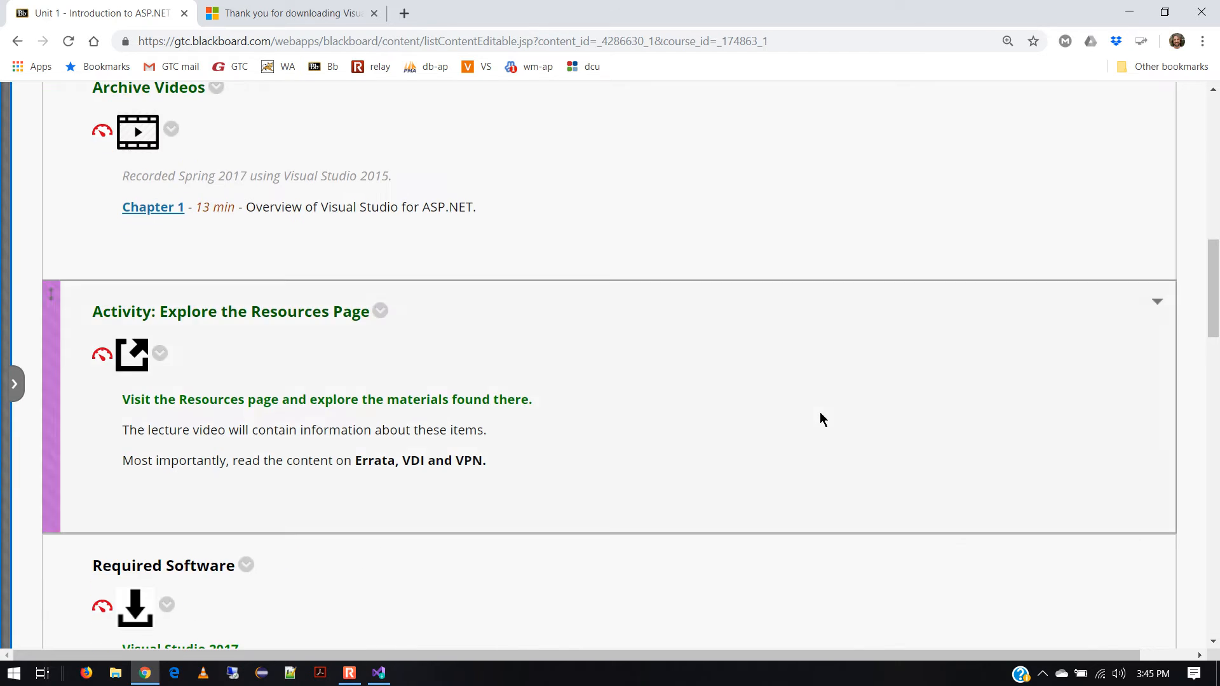
pyautogui.scroll(-7, 819, 412)
pyautogui.scroll(5, 820, 411)
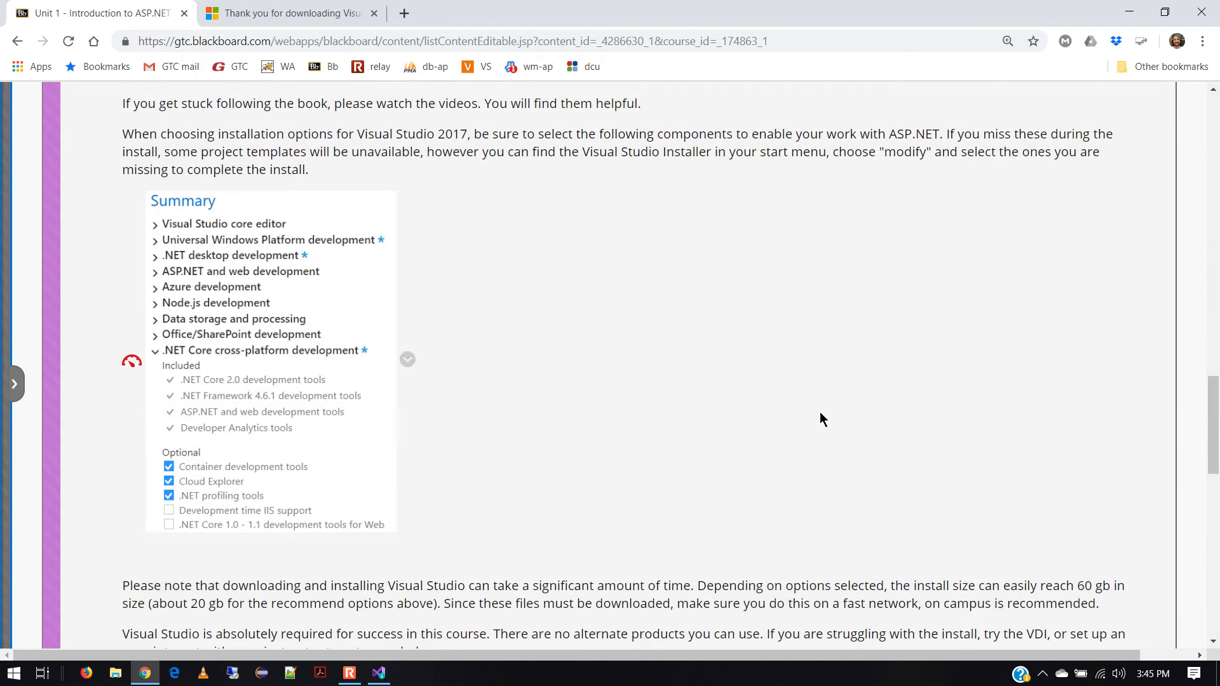
# Switch to the Visual Studio Installer, place it beside the course's component summary and select the ASP.NET and web development workload.
pyautogui.hotkey('alt', 'Tab')
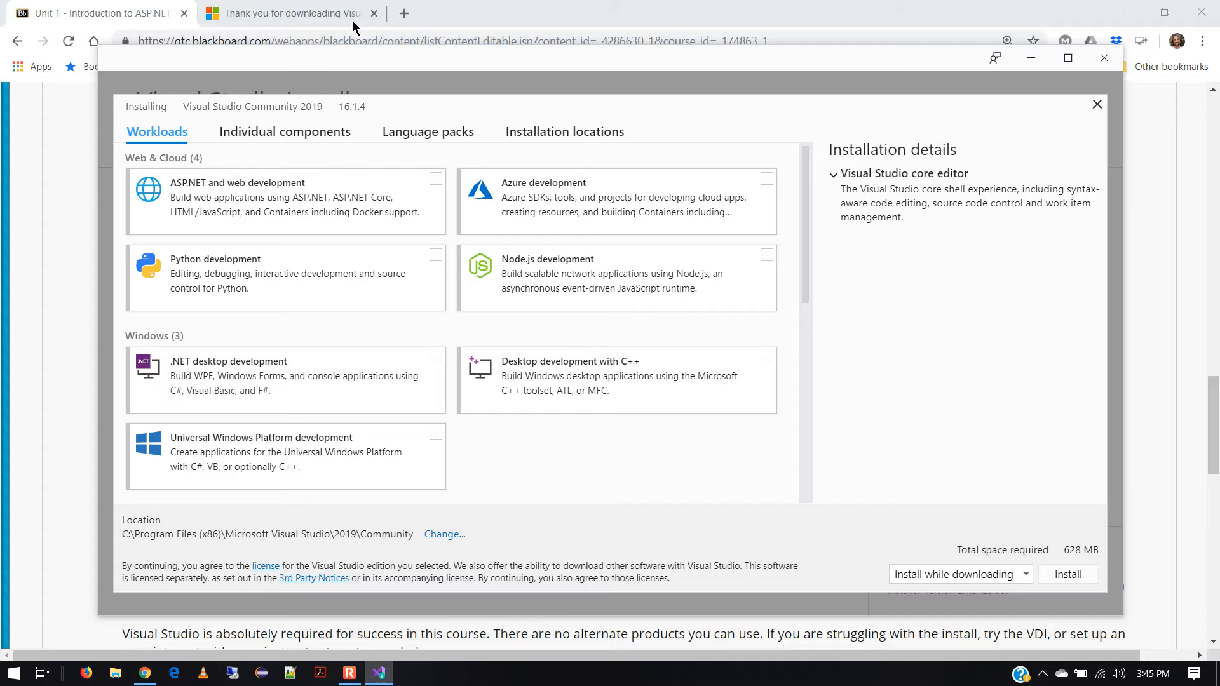
pyautogui.moveTo(345, 65); pyautogui.dragTo(554, 48)
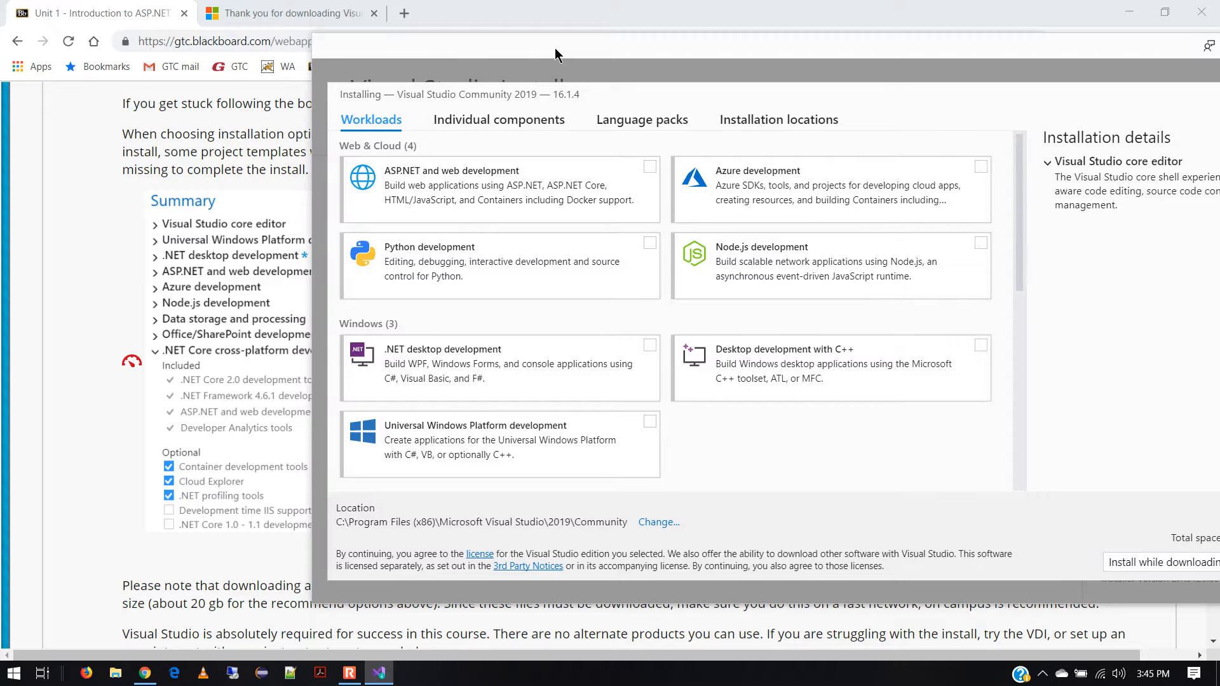
pyautogui.click(649, 168)
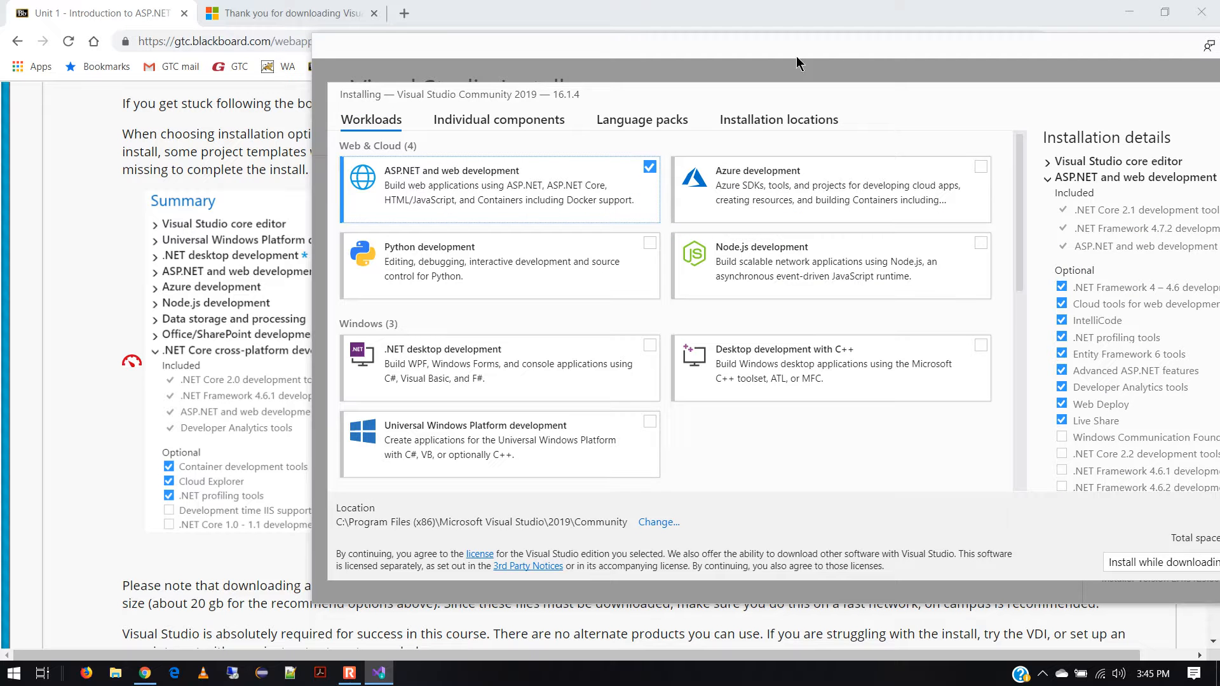
# Examine the included and optional components of the ASP.NET and web development workload in the installation details.
pyautogui.moveTo(864, 51); pyautogui.dragTo(787, 46)
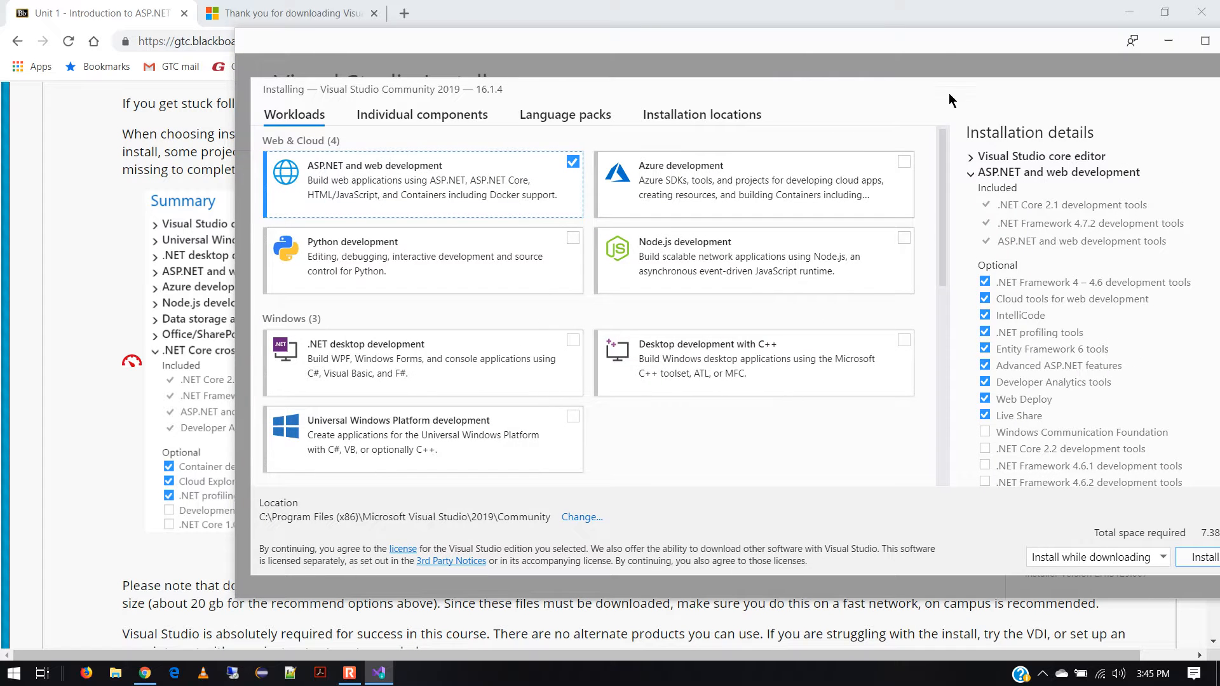
pyautogui.moveTo(953, 43); pyautogui.dragTo(872, 51)
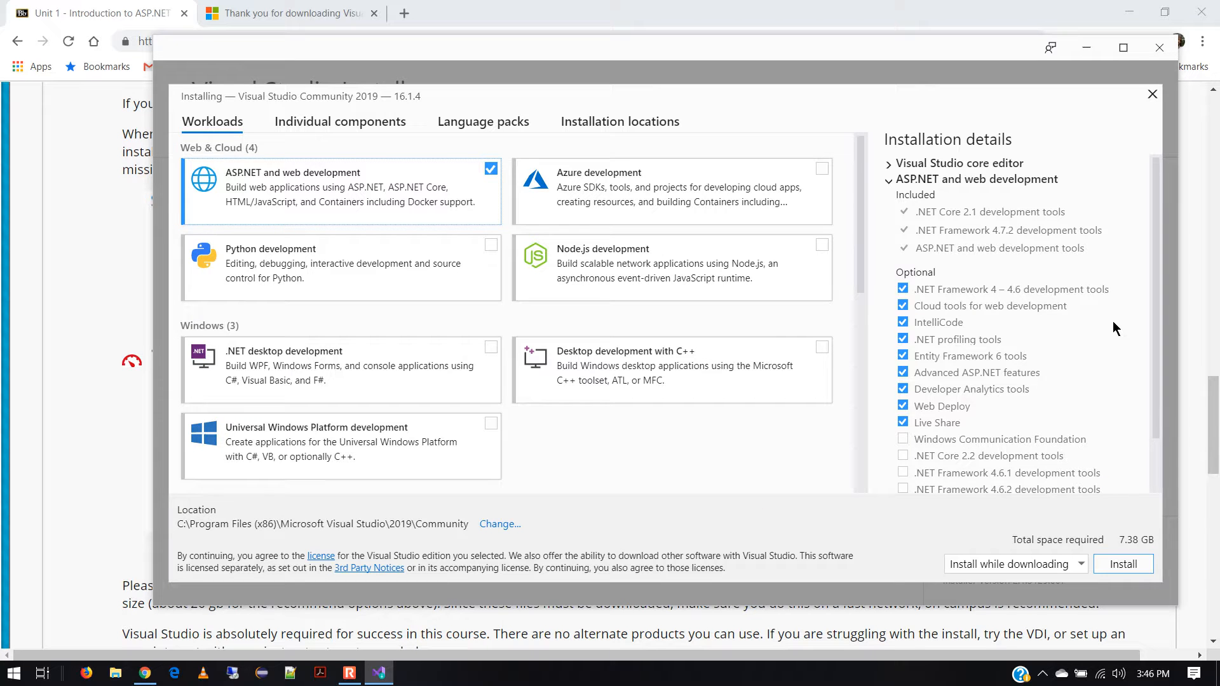
pyautogui.scroll(-1, 1112, 321)
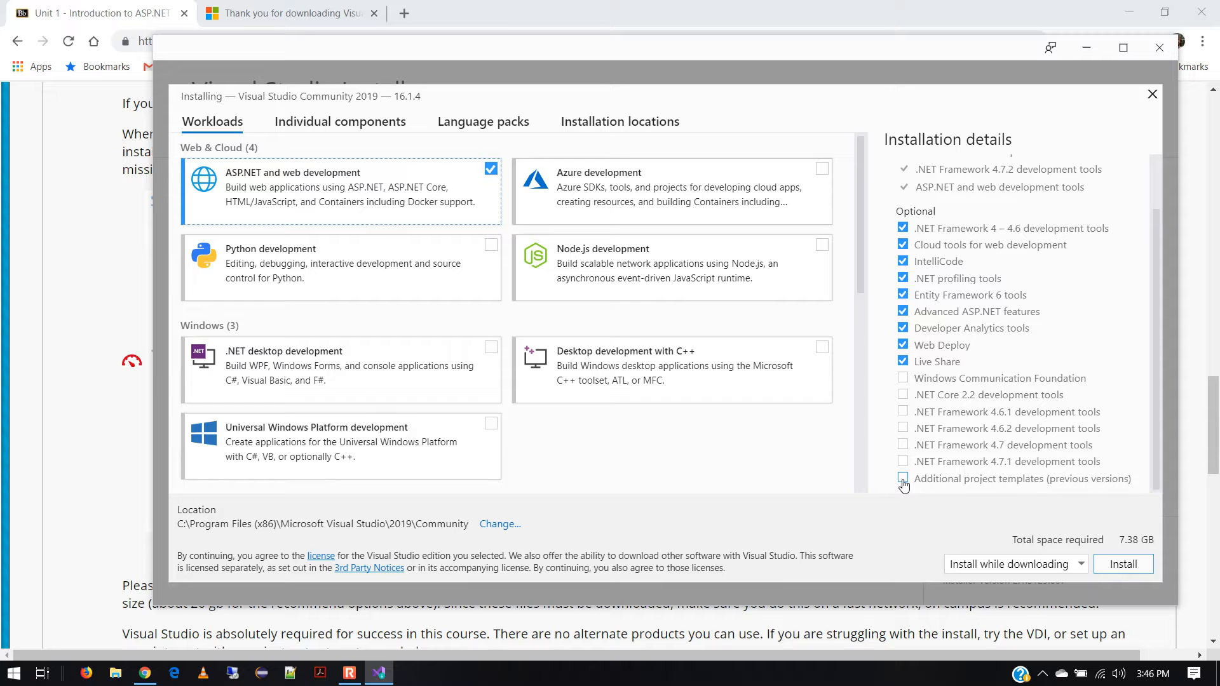
pyautogui.scroll(2, 903, 474)
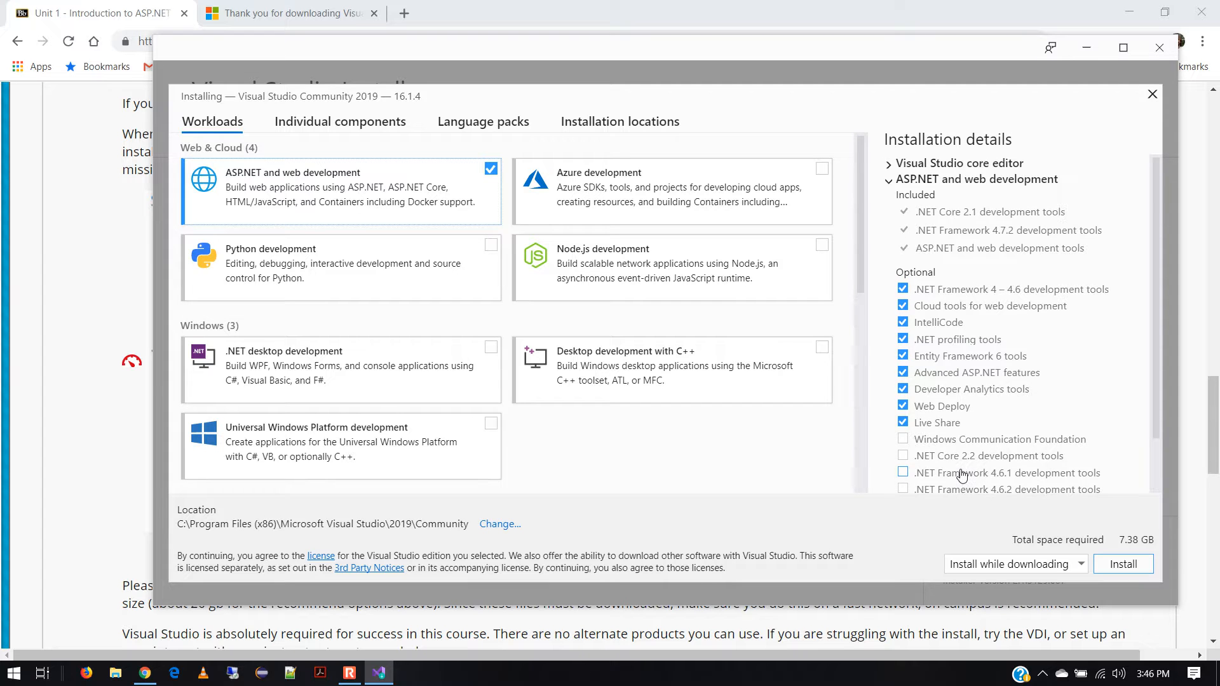
# Add the Azure development, Python development, Node.js development and .NET desktop development workloads to the installation.
pyautogui.moveTo(516, 48); pyautogui.dragTo(717, 15)
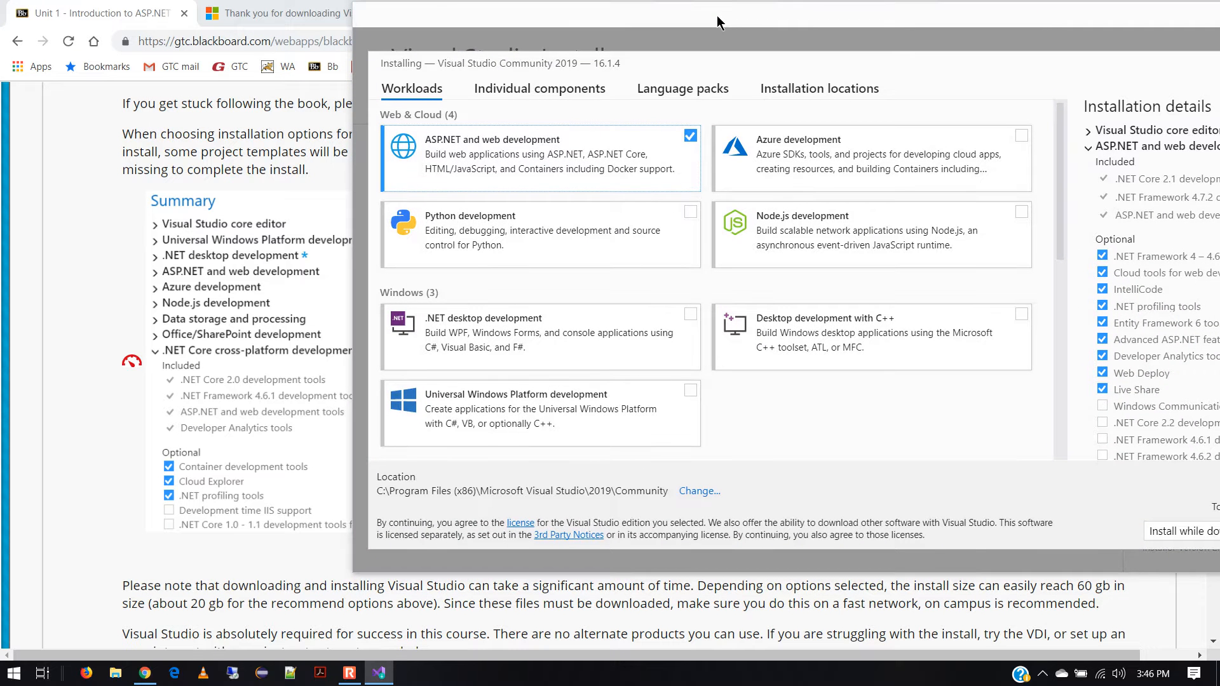
pyautogui.click(1022, 136)
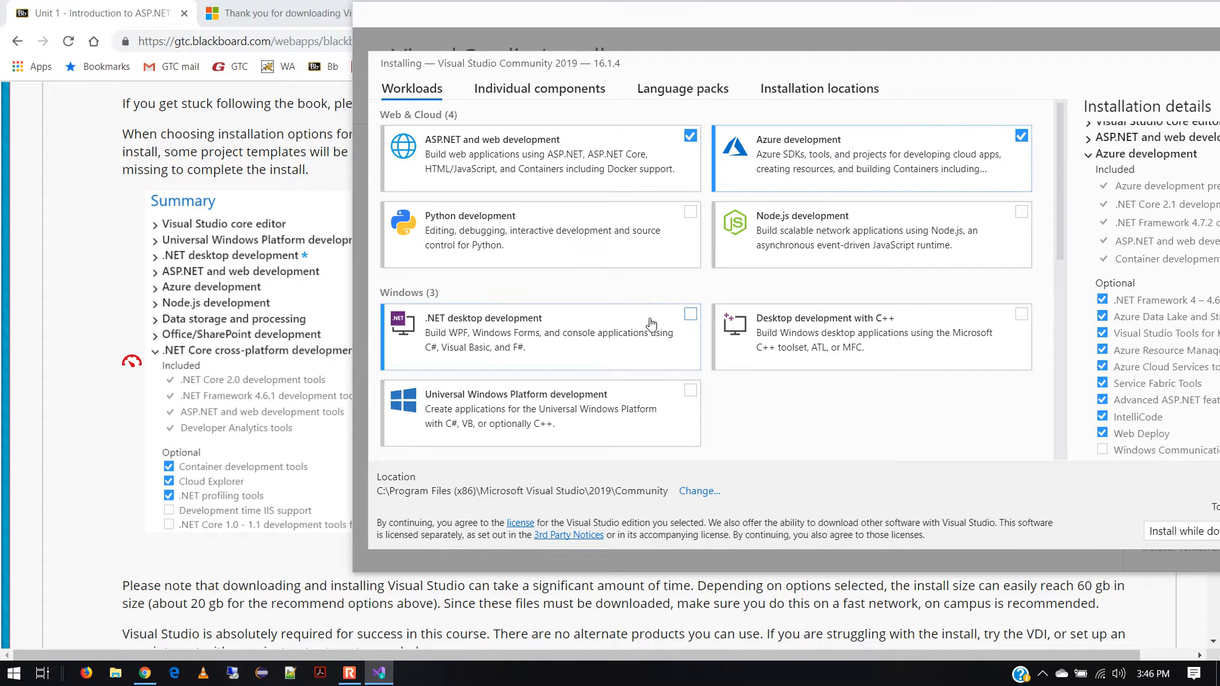
pyautogui.click(691, 213)
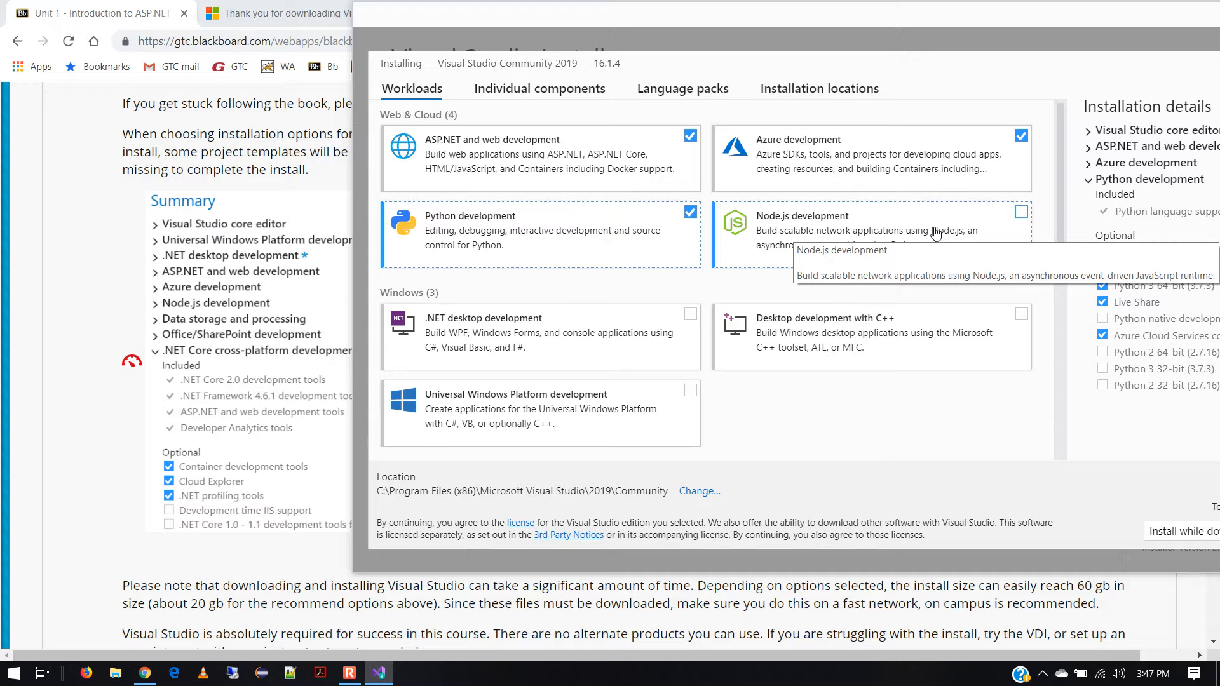
pyautogui.click(1015, 216)
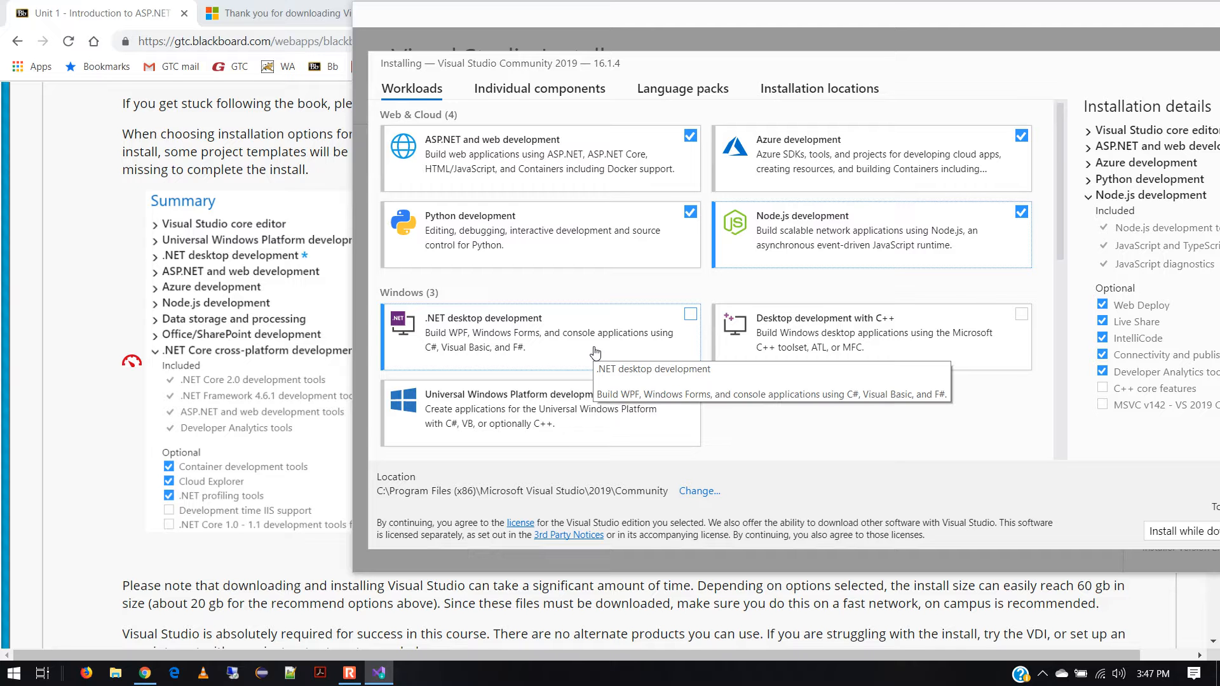
pyautogui.click(690, 315)
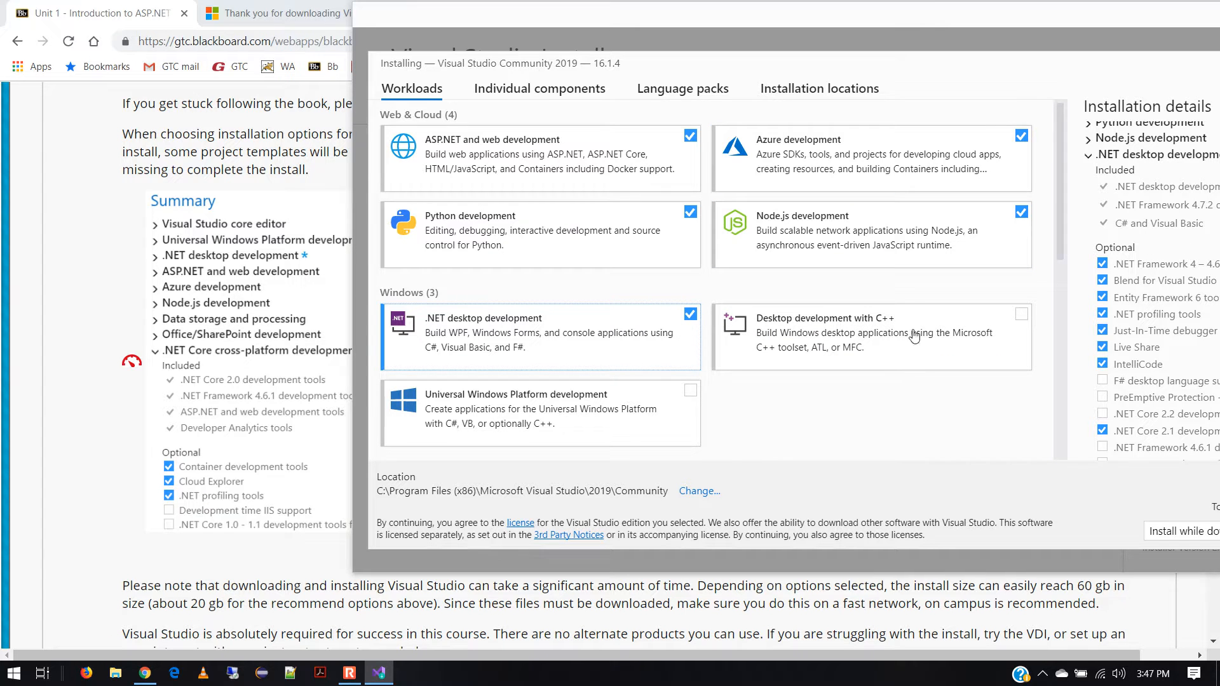
# Select the Desktop development with C++ workload to check the total space required, and deselect it again.
pyautogui.moveTo(937, 15); pyautogui.dragTo(716, 39)
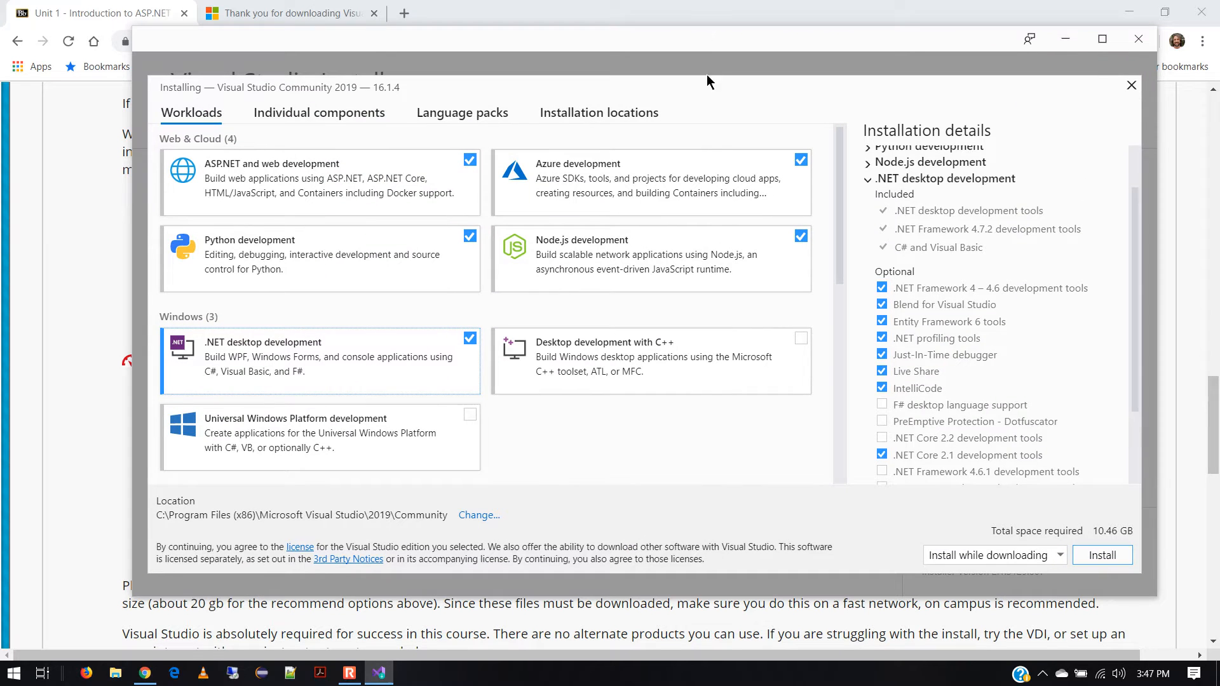
pyautogui.click(801, 338)
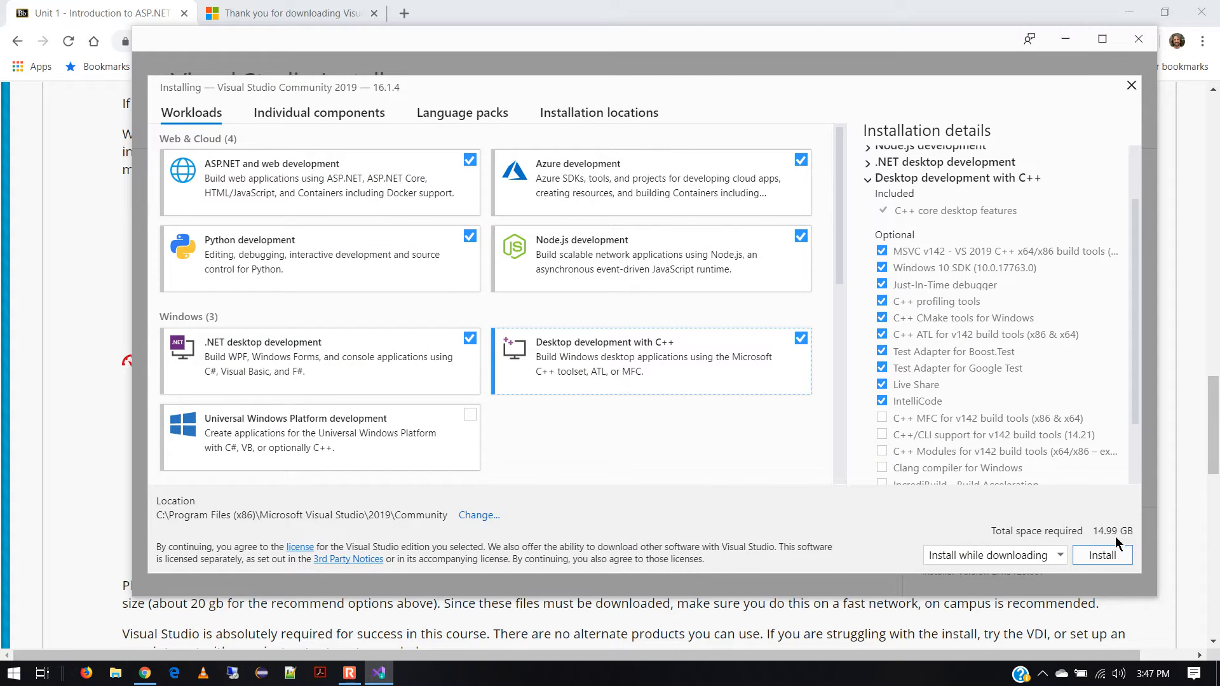
pyautogui.click(801, 339)
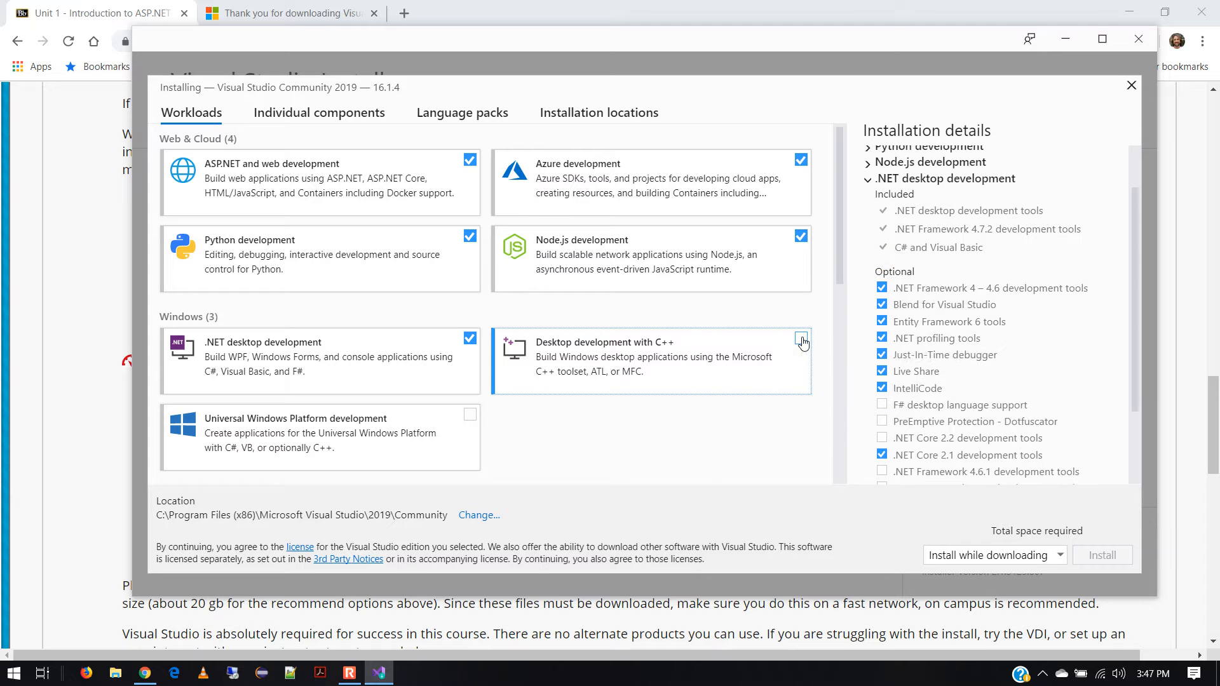
# Add the Universal Windows Platform development workload and move the installer window aside to uncover the course's component summary.
pyautogui.scroll(-5, 781, 418)
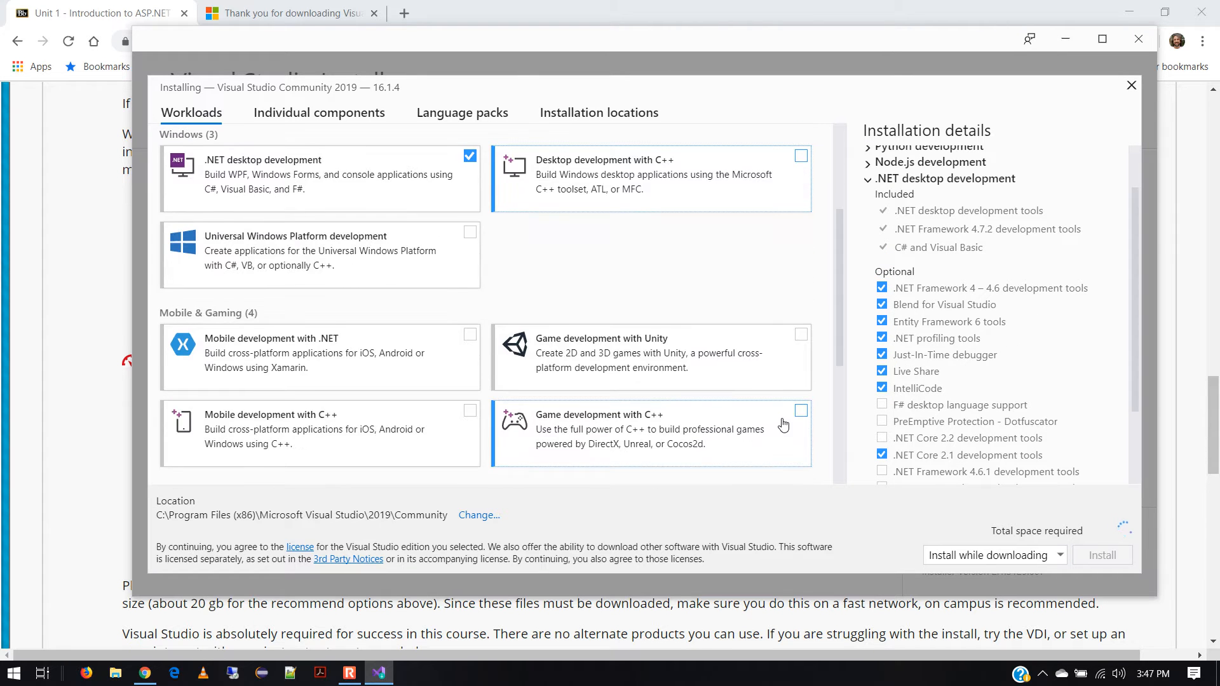
pyautogui.click(470, 233)
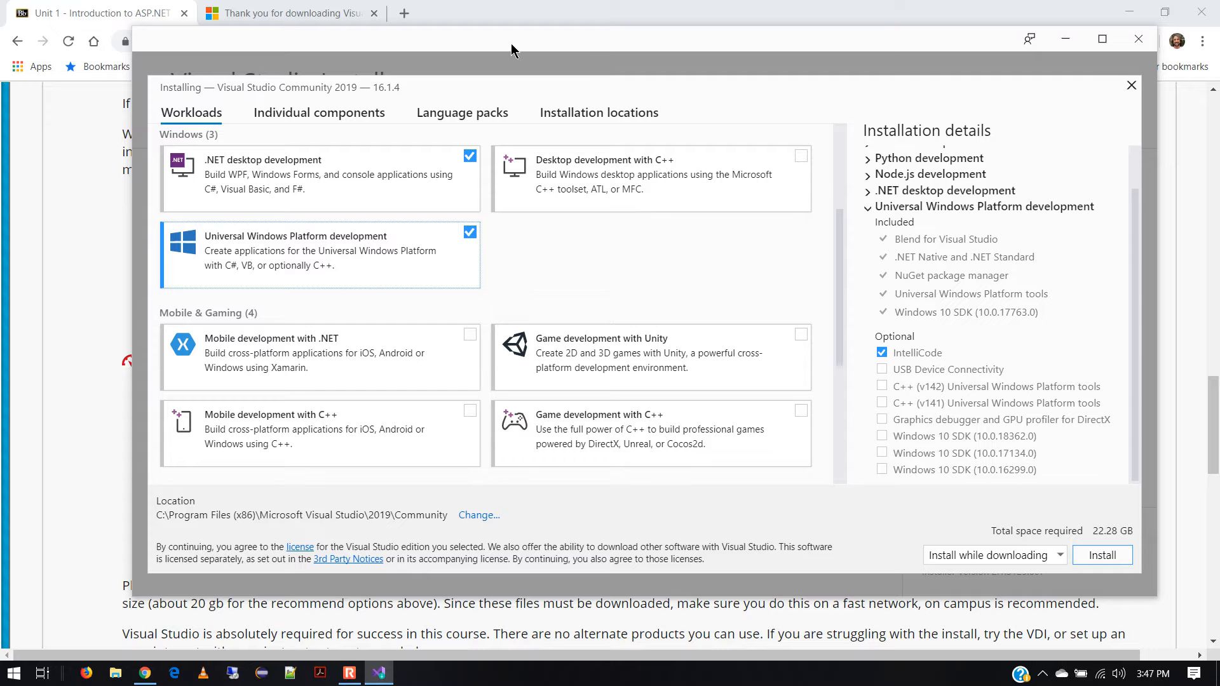
pyautogui.moveTo(585, 39); pyautogui.dragTo(763, 29)
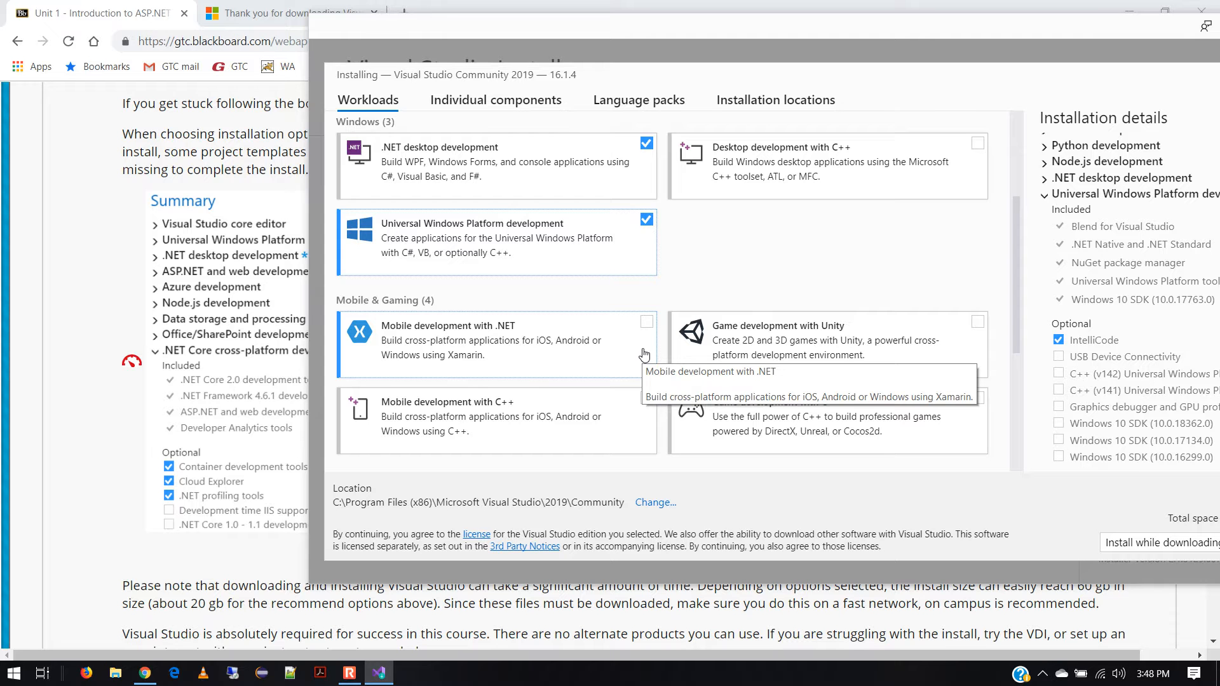
# Switch to File Explorer, check the free space on the drives under This PC, and close it again.
pyautogui.click(115, 675)
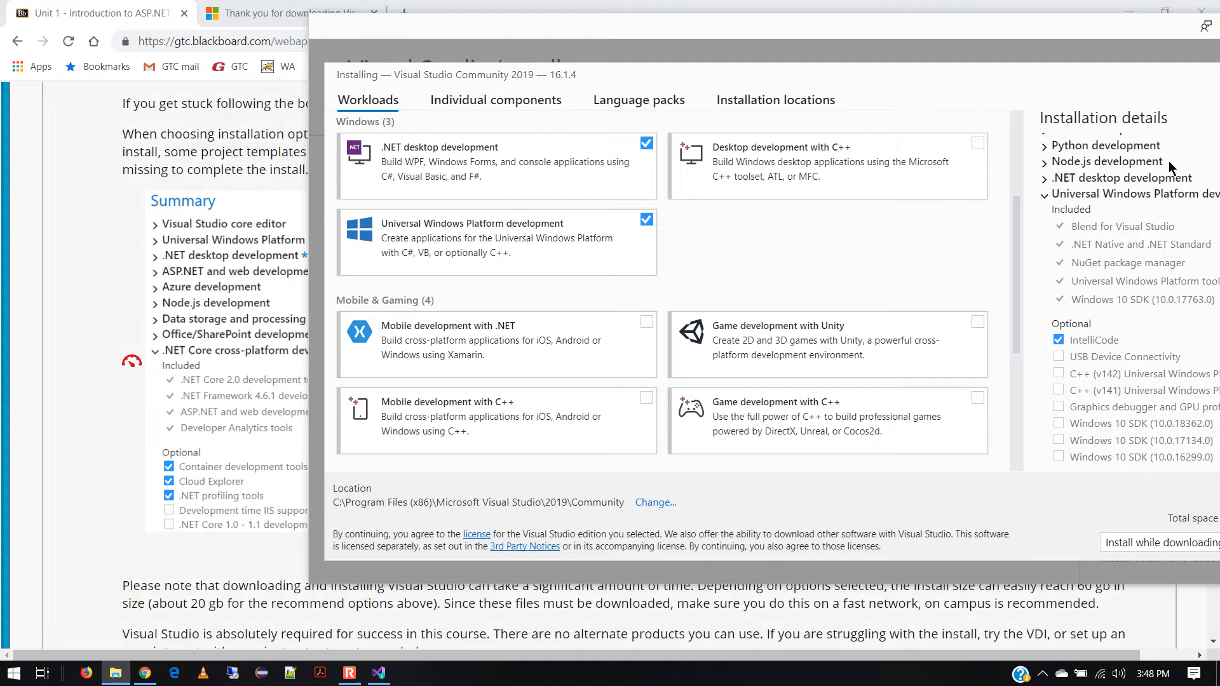
pyautogui.moveTo(1219, 184); pyautogui.dragTo(497, 71)
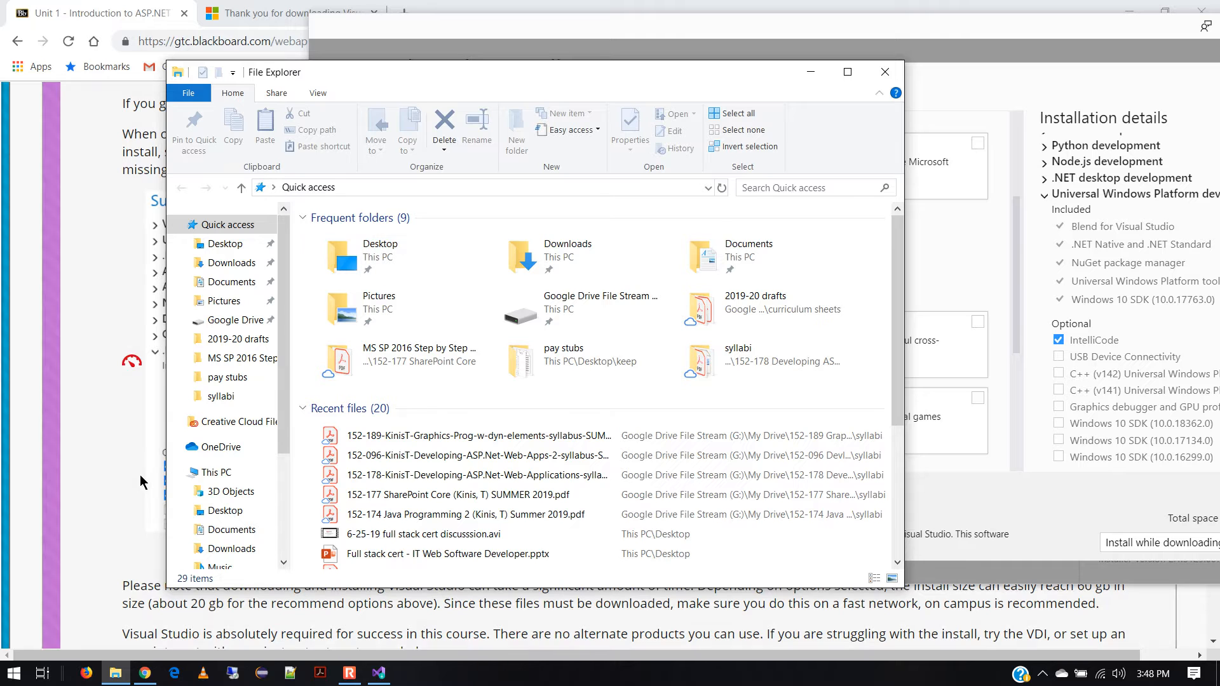
pyautogui.click(218, 474)
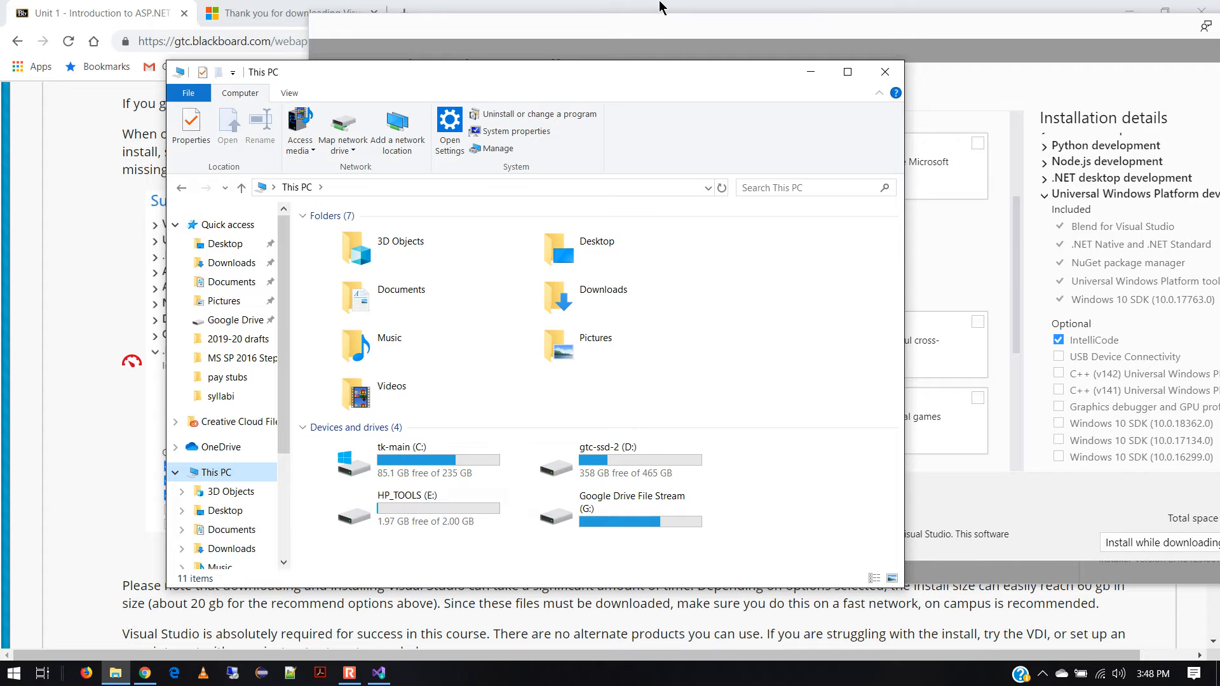
pyautogui.click(658, 25)
pyautogui.moveTo(901, 25)
pyautogui.mouseDown()
pyautogui.moveTo(725, 37)
pyautogui.moveTo(793, 28)
pyautogui.moveTo(902, 55)
pyautogui.moveTo(921, 37)
pyautogui.mouseUp()
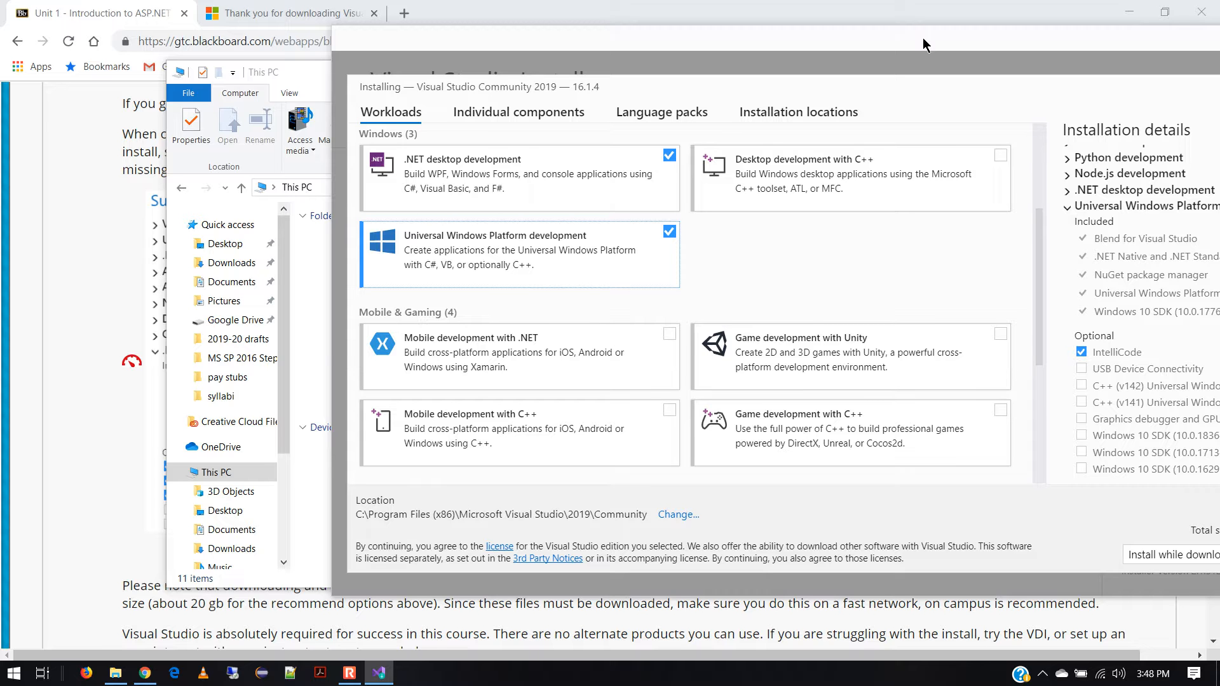
pyautogui.click(308, 77)
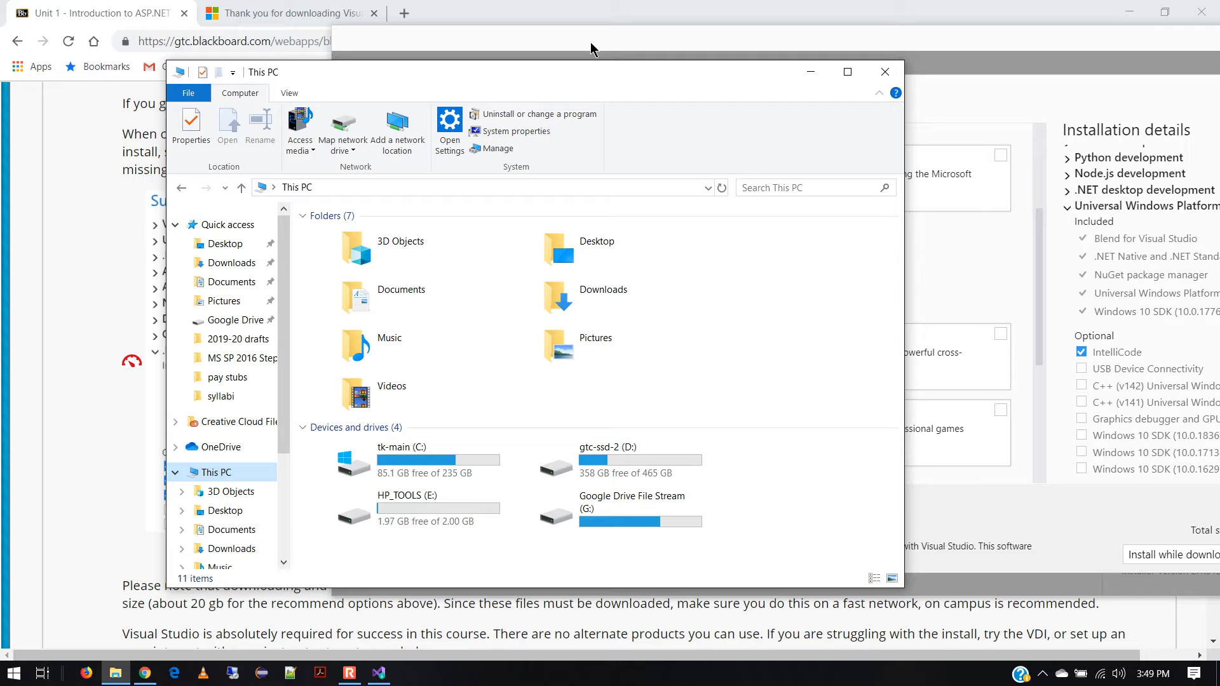
pyautogui.click(612, 47)
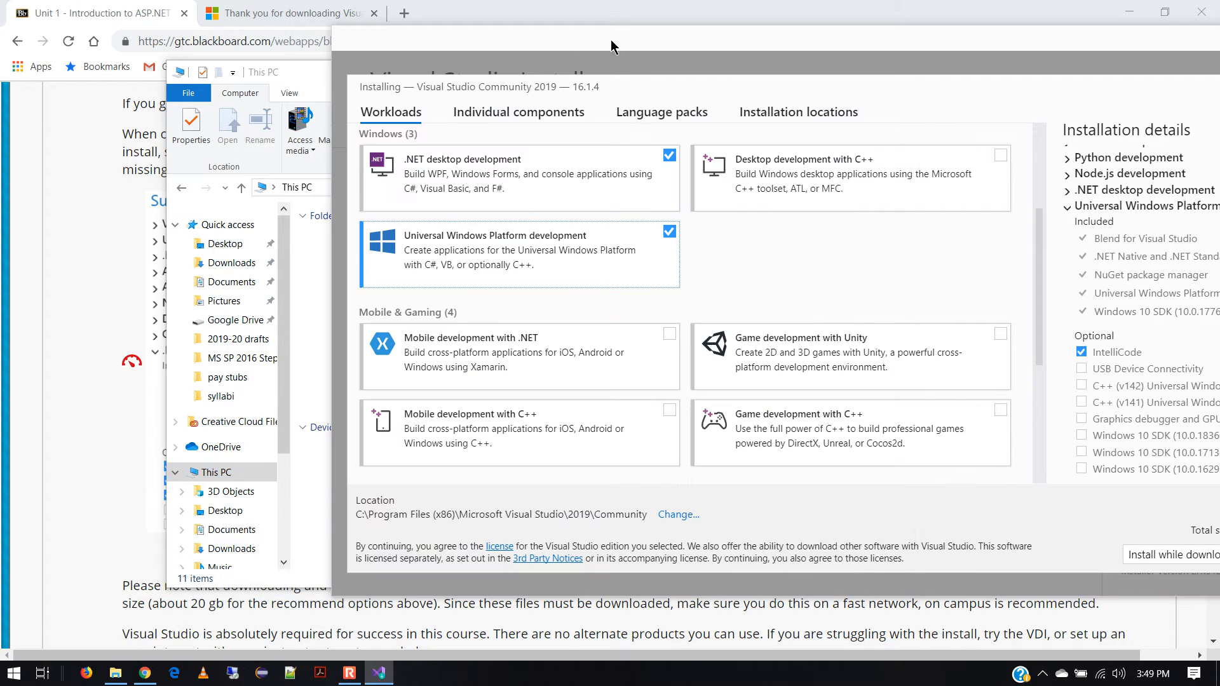
pyautogui.click(323, 79)
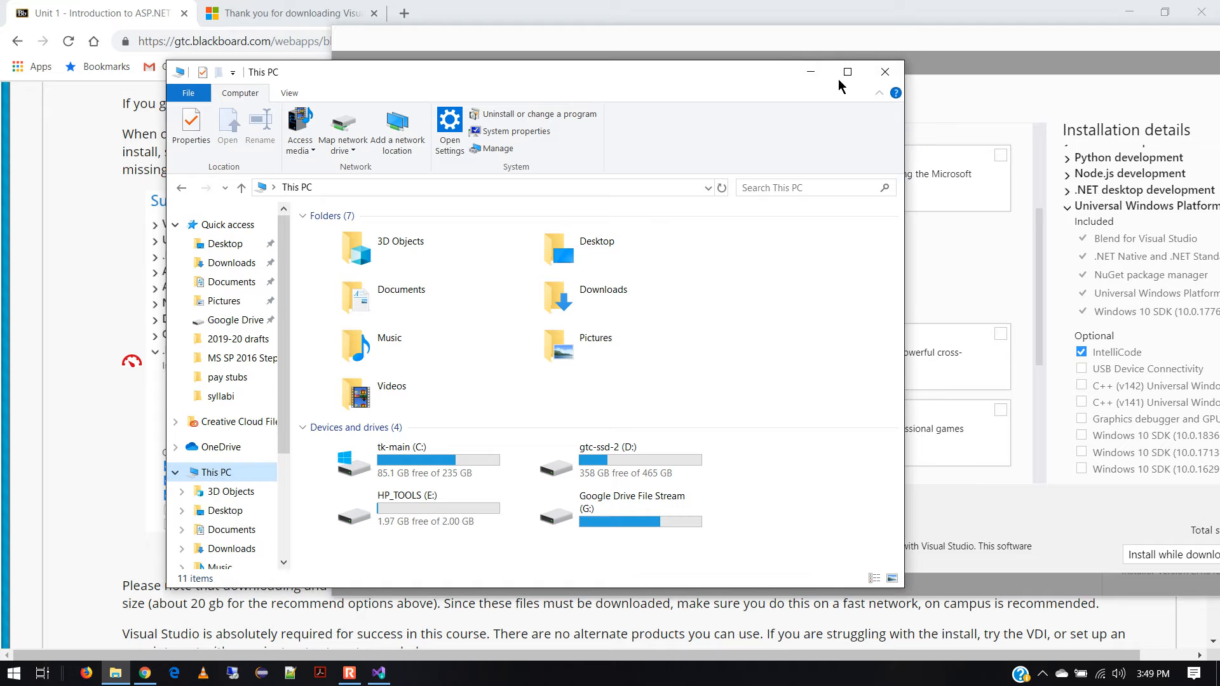
pyautogui.click(884, 72)
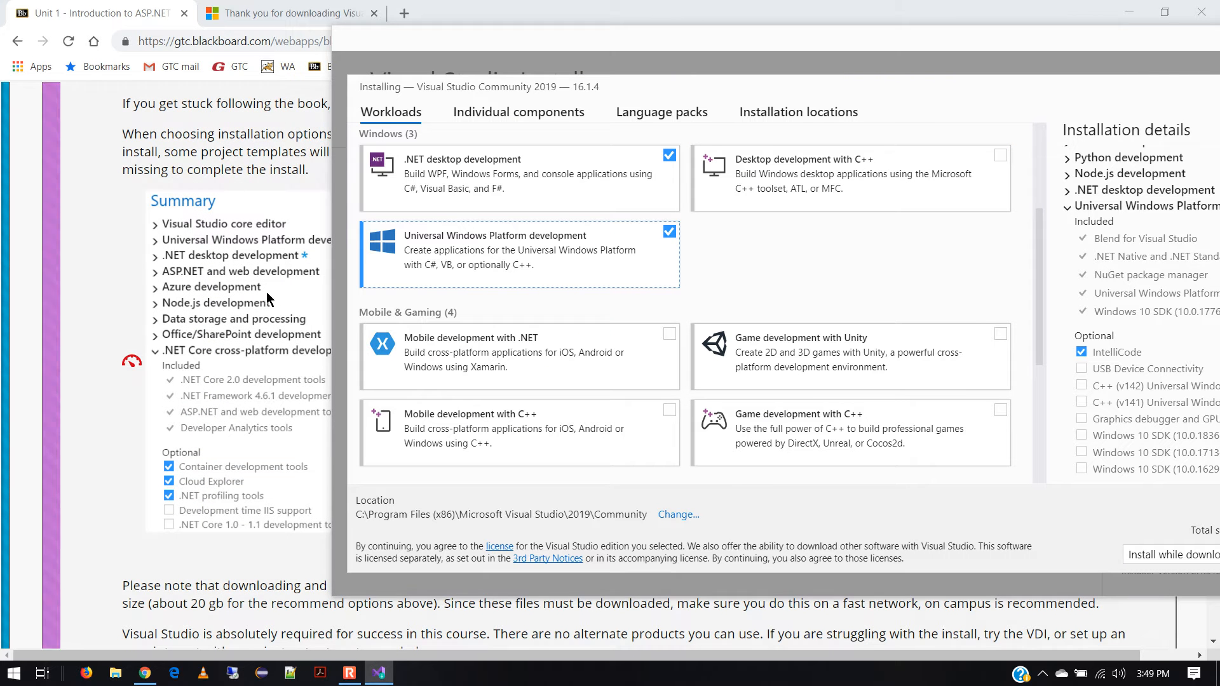
# Add the Data storage and processing, Data science and analytical applications, Office/SharePoint development and .NET Core cross-platform development workloads.
pyautogui.scroll(-3, 768, 478)
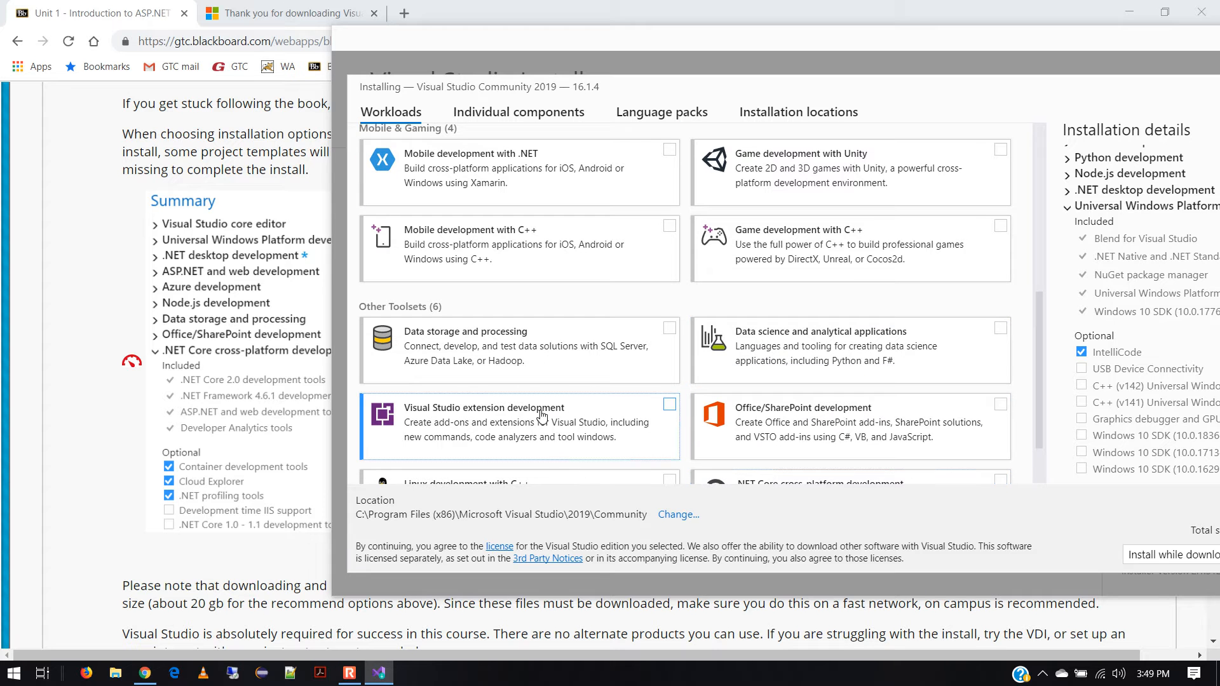
pyautogui.scroll(-1, 537, 413)
pyautogui.scroll(-2, 537, 413)
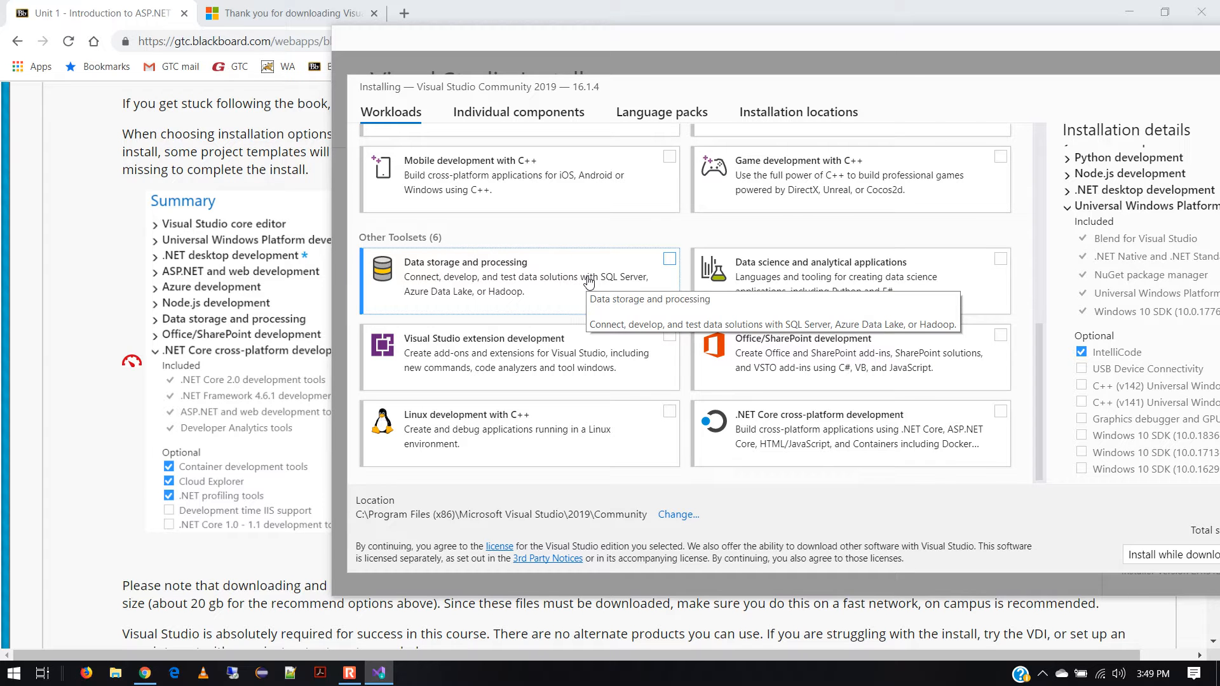
pyautogui.click(670, 261)
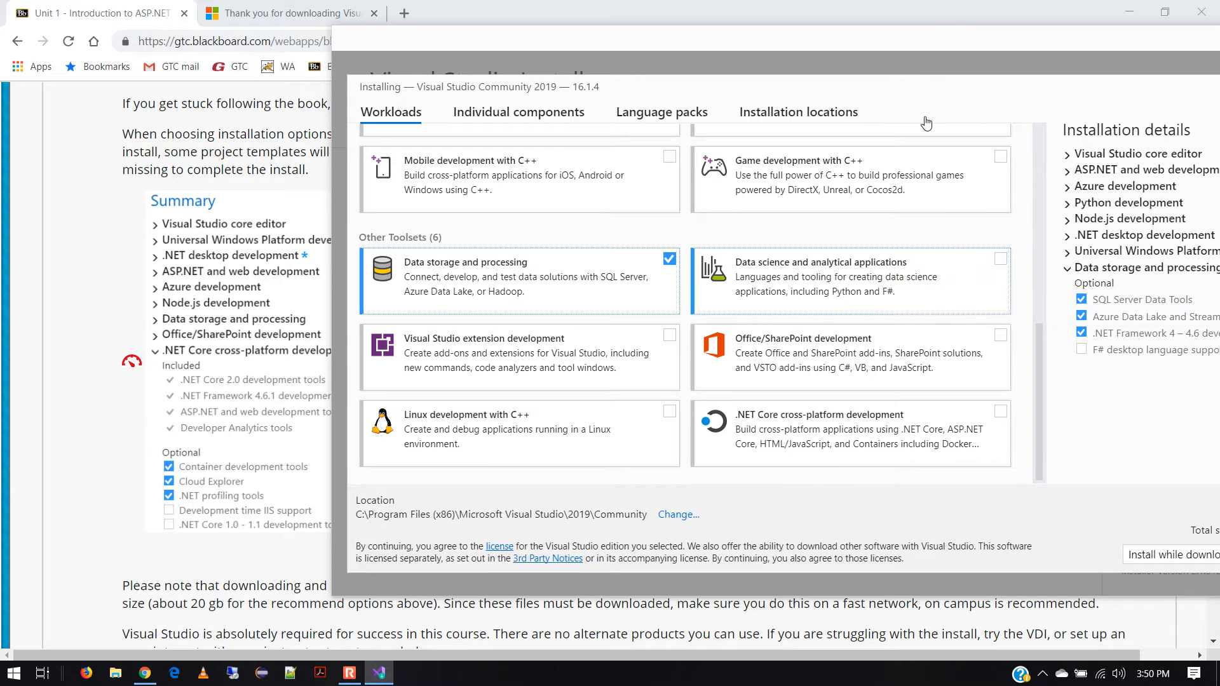
pyautogui.moveTo(964, 37); pyautogui.dragTo(846, 28)
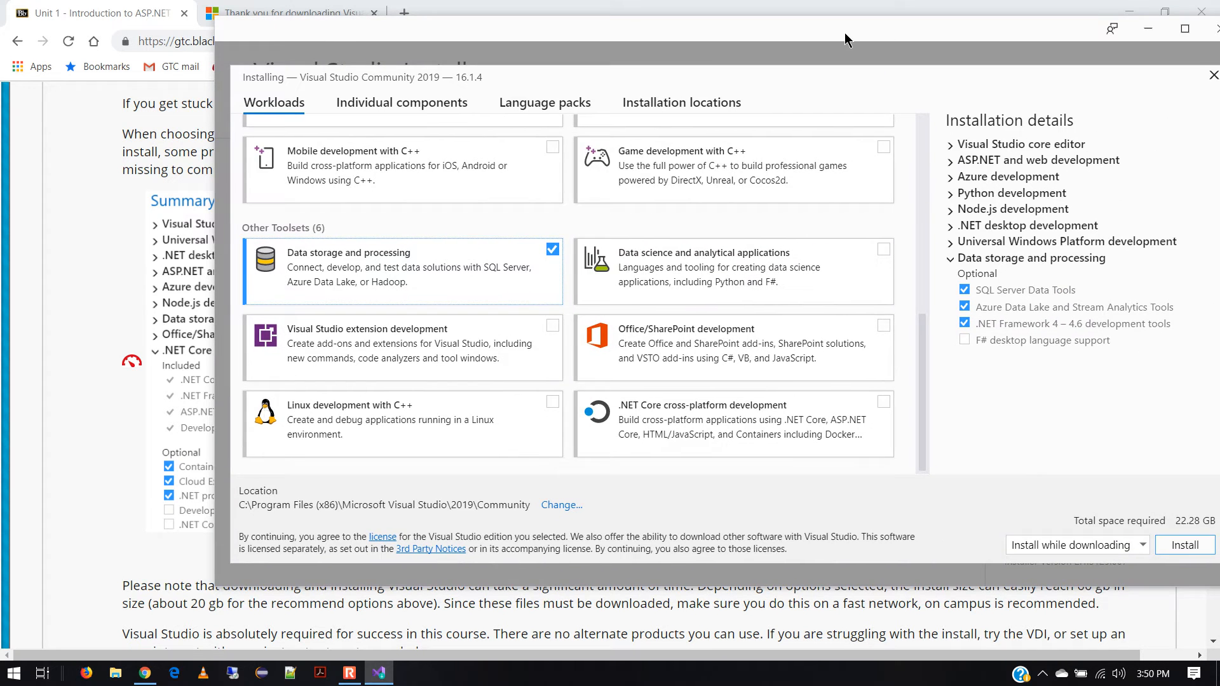
pyautogui.click(884, 251)
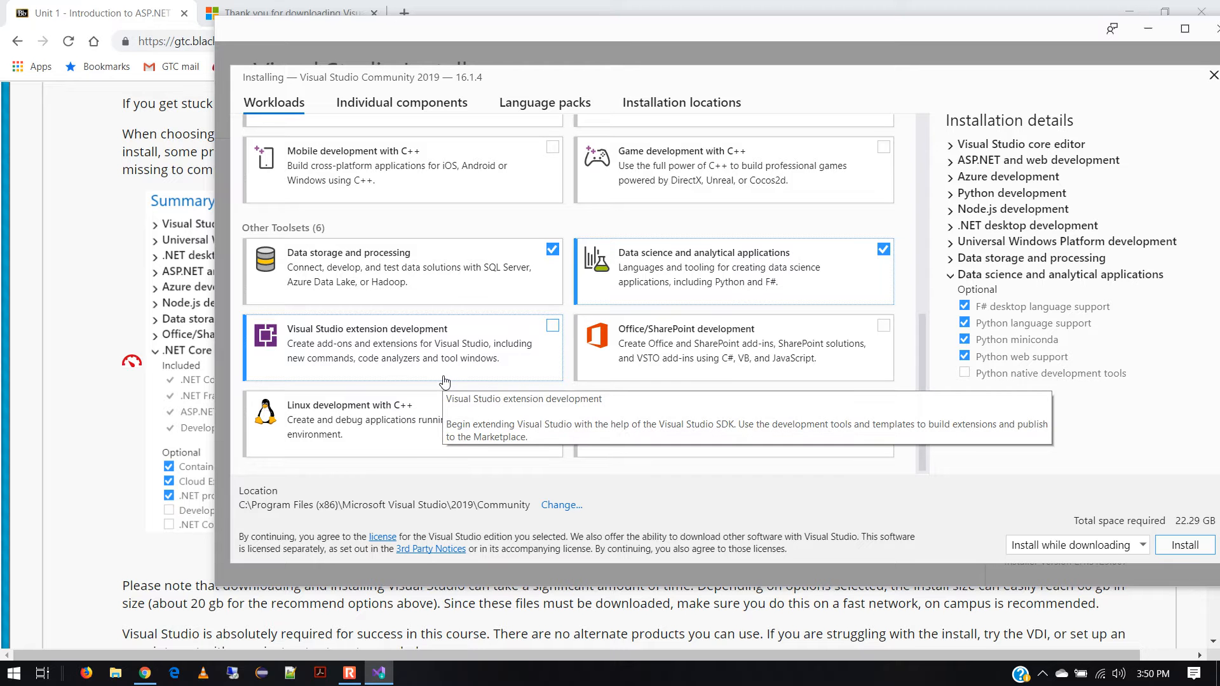
pyautogui.click(884, 327)
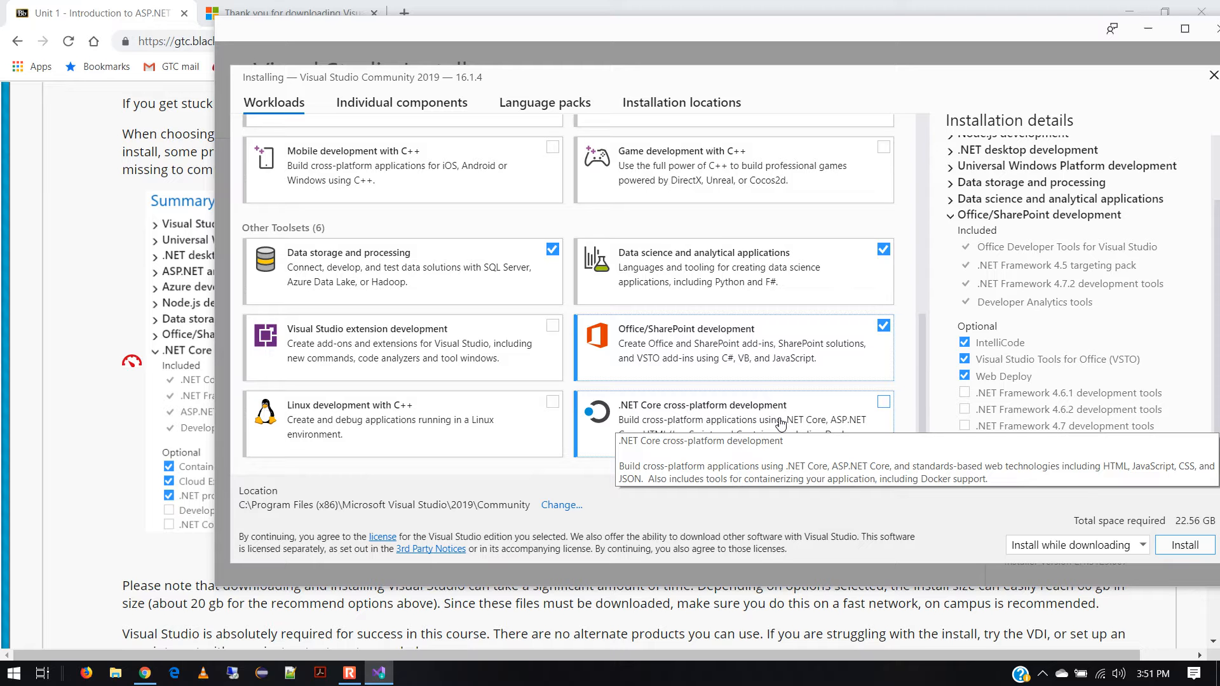
pyautogui.click(883, 407)
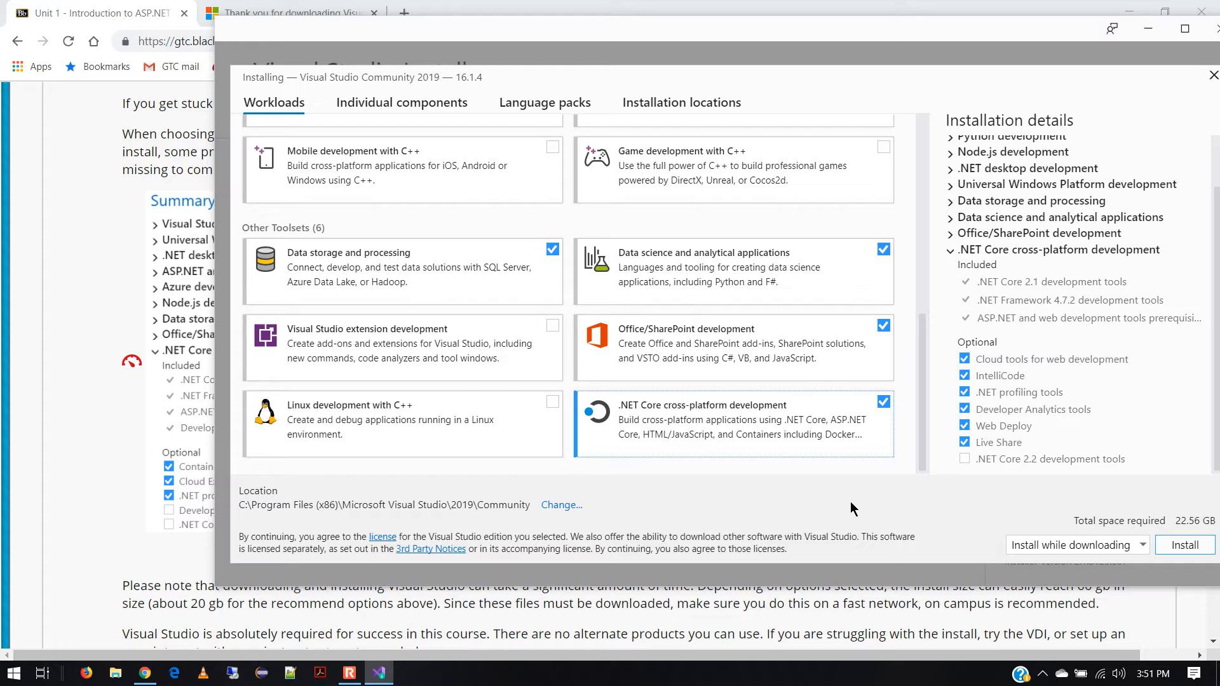
# Review the selected workloads, start the installation with the Install while downloading option and decline the survey.
pyautogui.scroll(5, 898, 276)
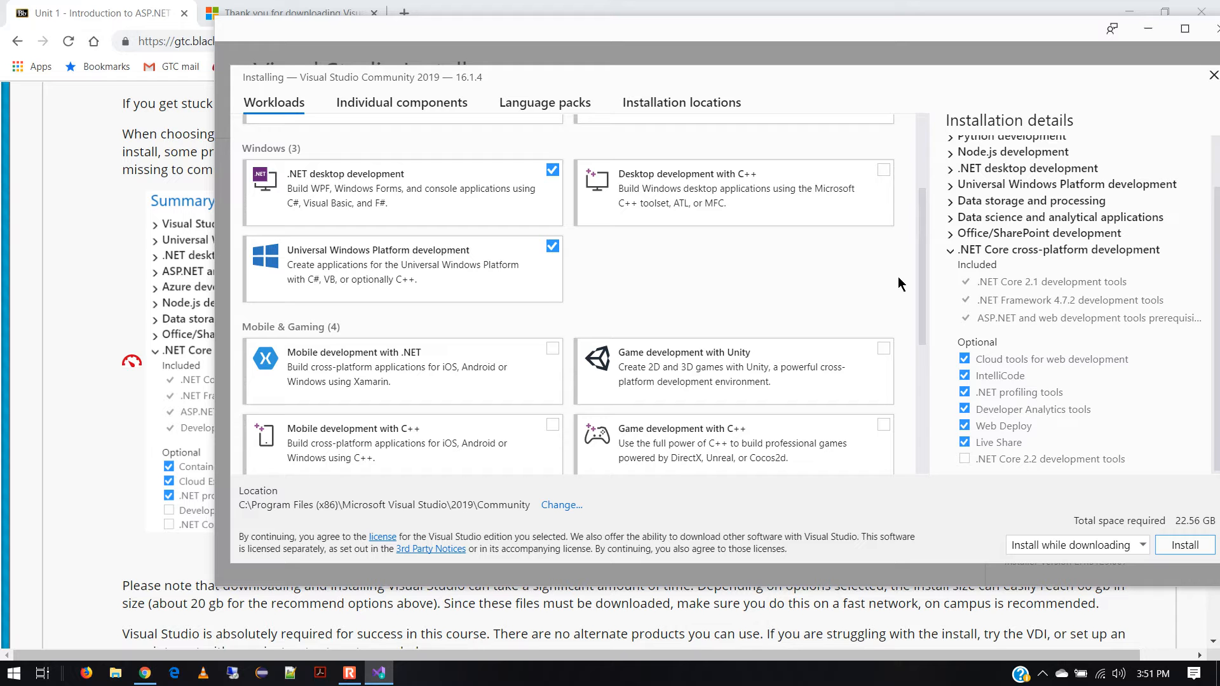
pyautogui.scroll(3, 898, 284)
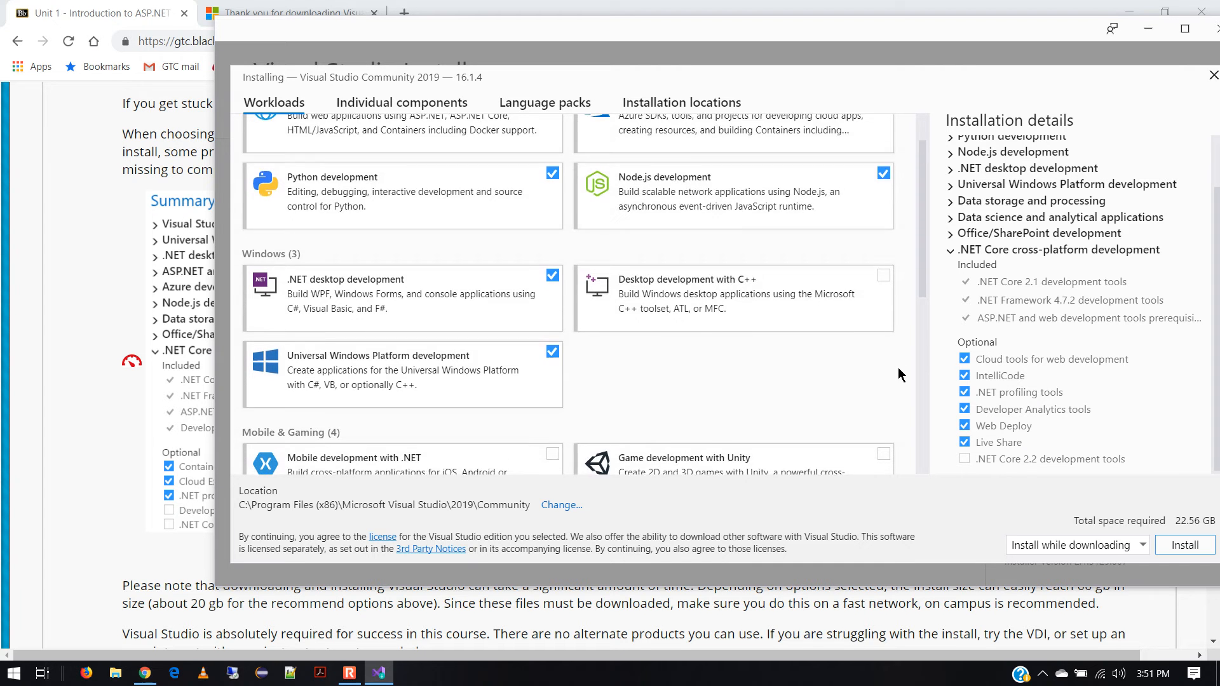
pyautogui.scroll(-8, 899, 369)
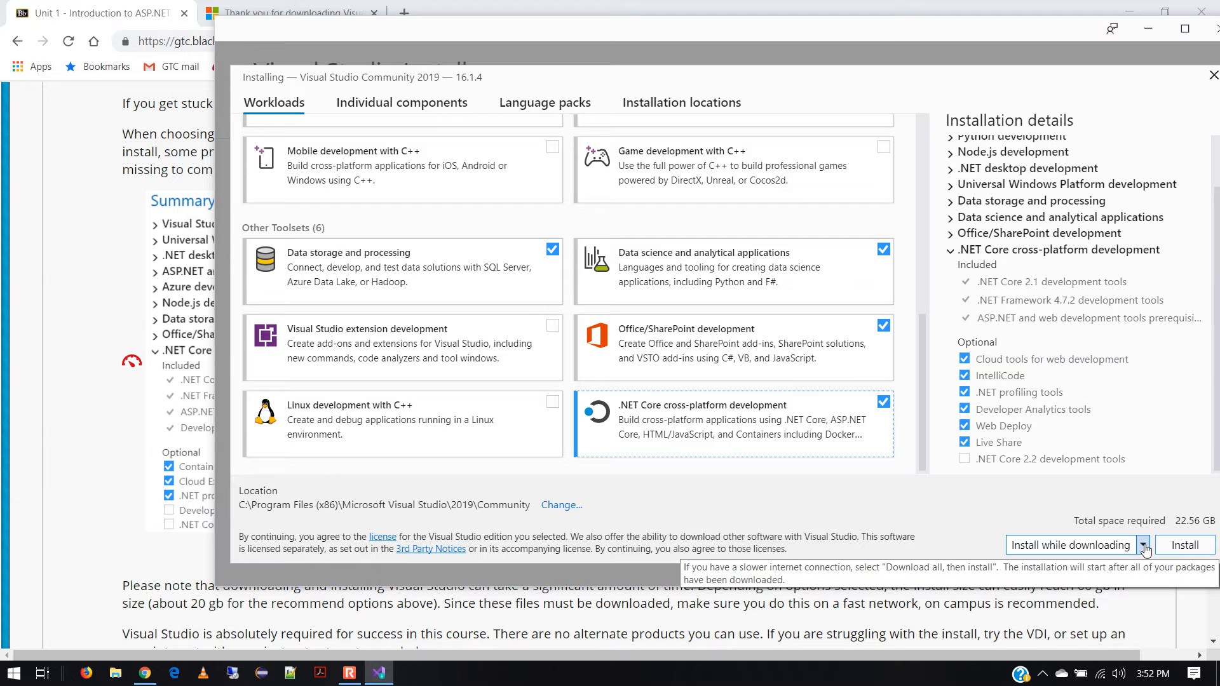
pyautogui.click(1144, 547)
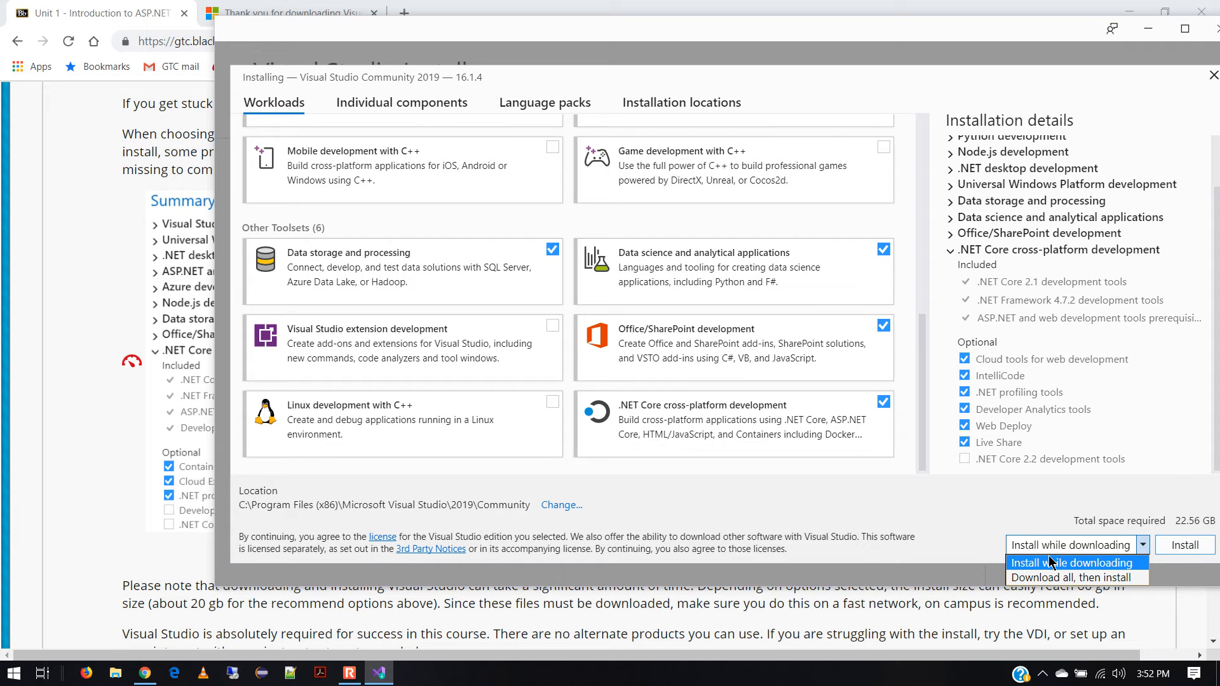
pyautogui.click(1185, 545)
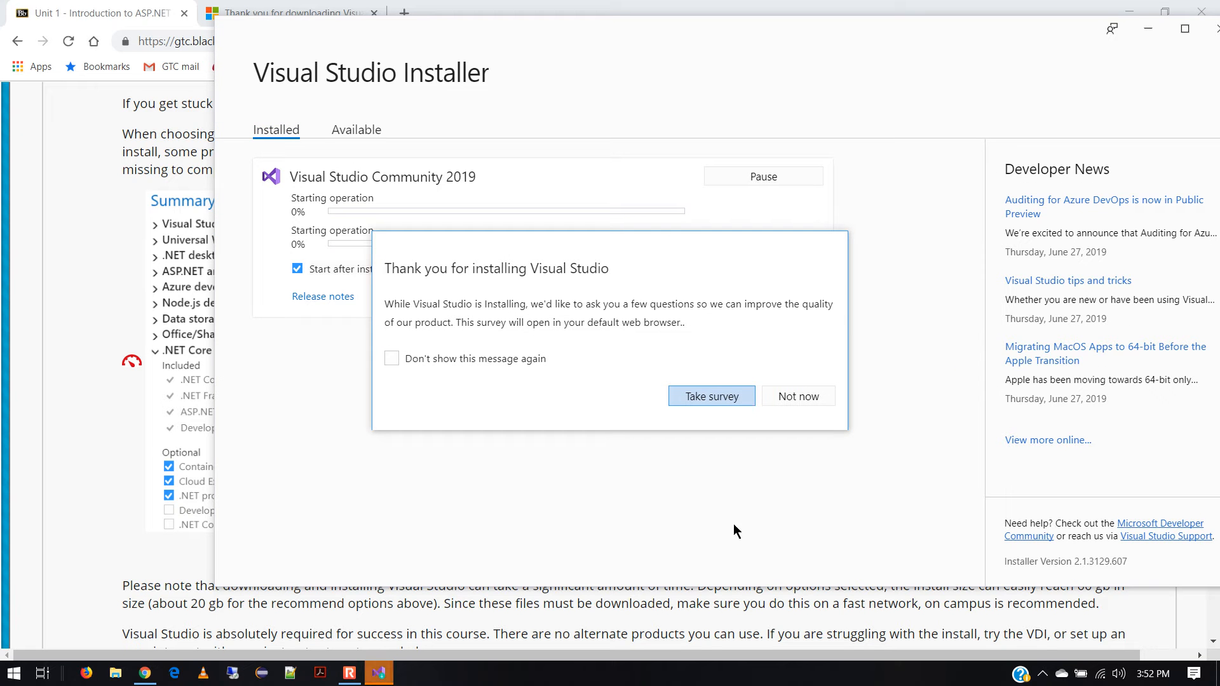
pyautogui.click(795, 399)
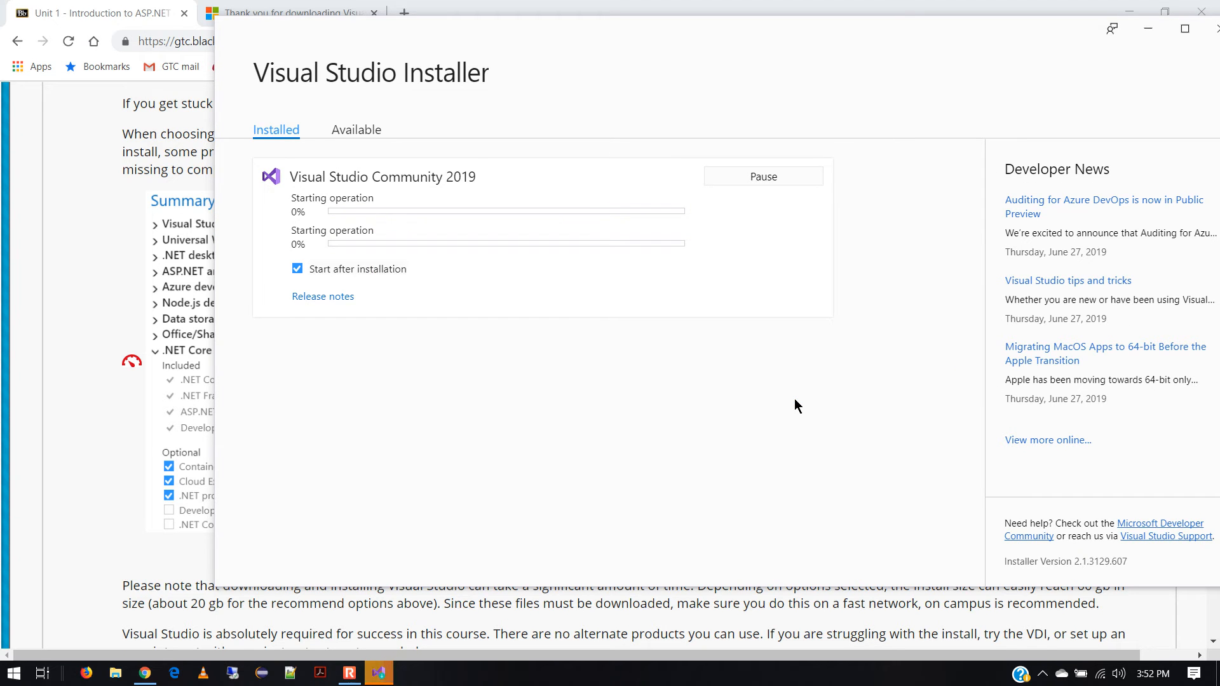